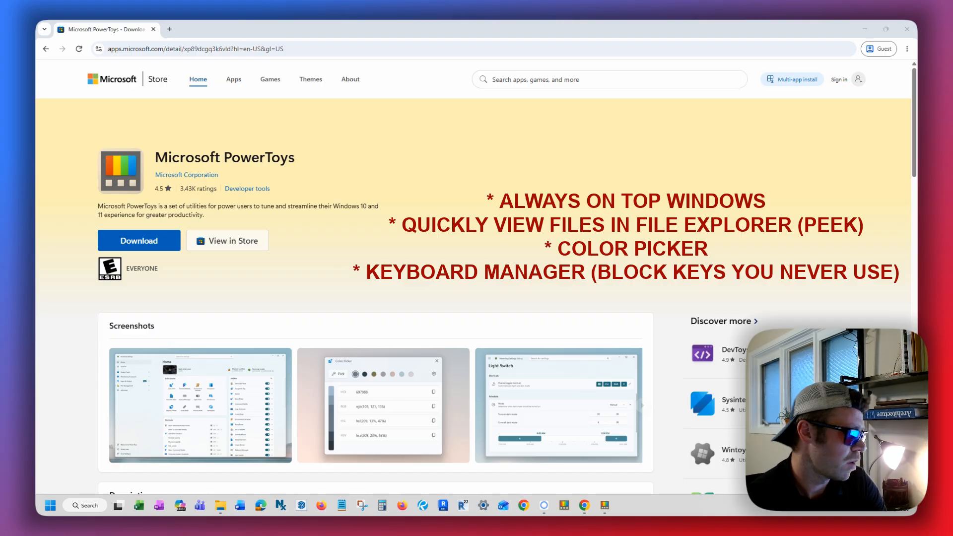
- Examine the Microsoft PowerToys store page and its description list, including the Always on Top entry
scroll(430, 221, down, 3)
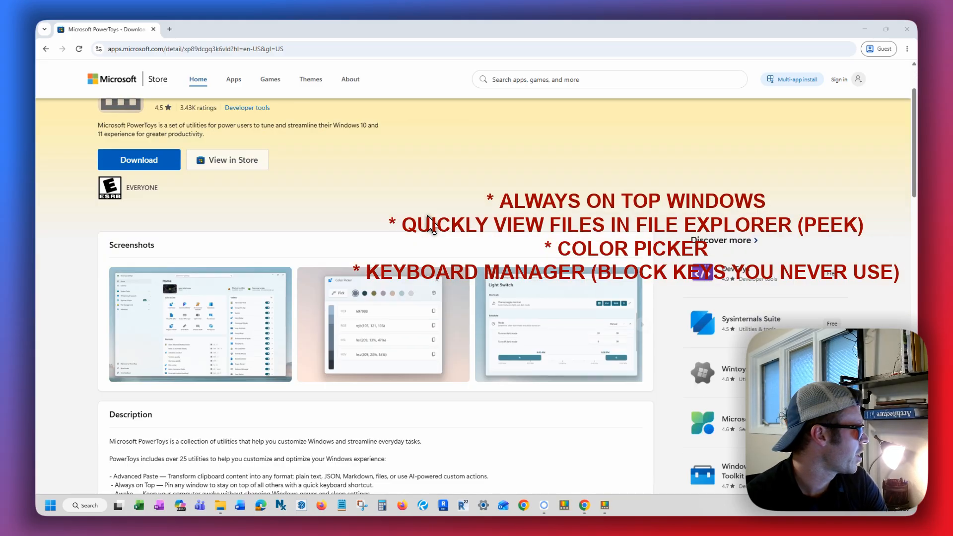
scroll(432, 221, up, 3)
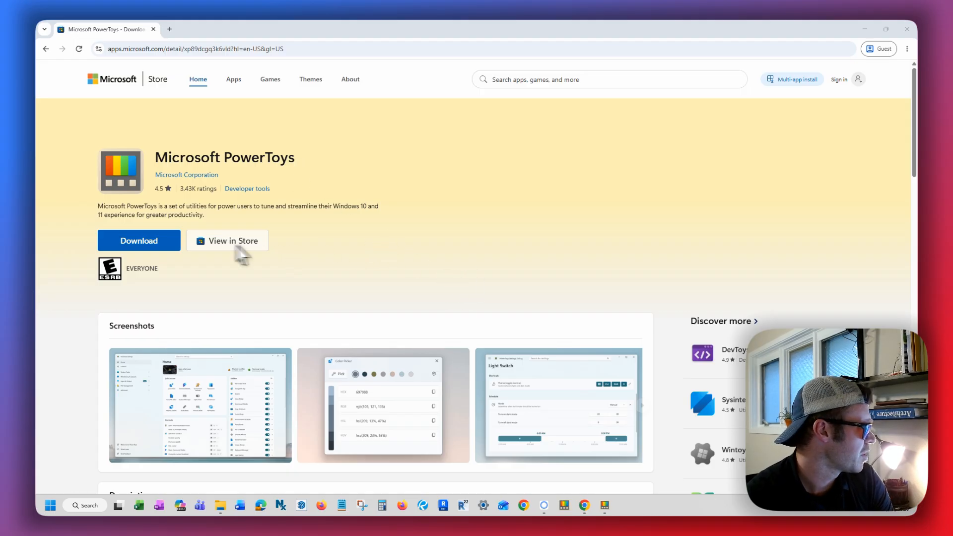
scroll(421, 233, down, 5)
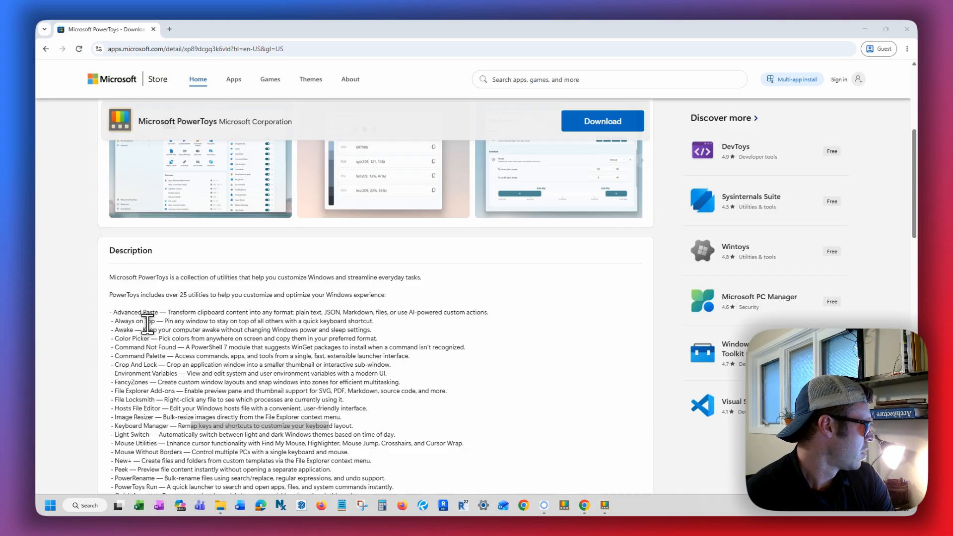
drag(125, 323, 329, 319)
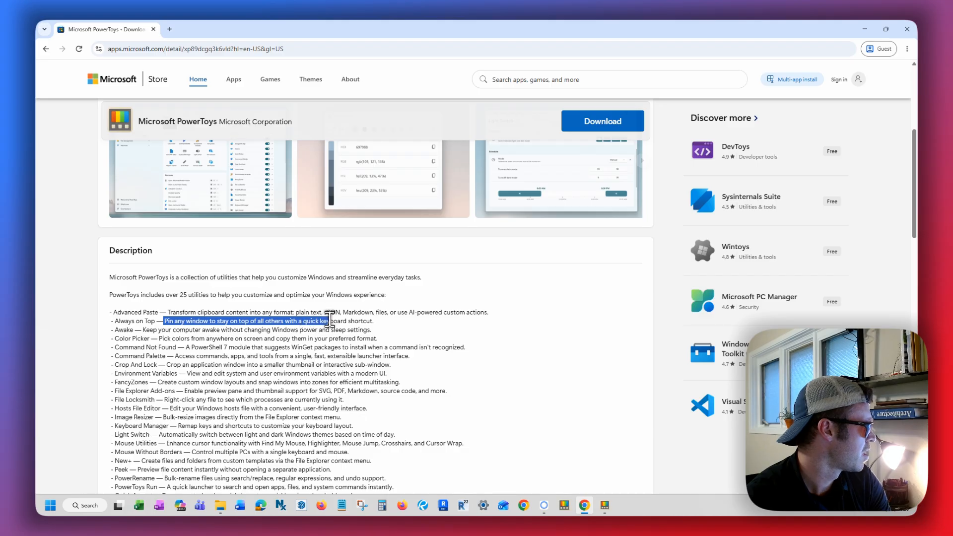
click(369, 323)
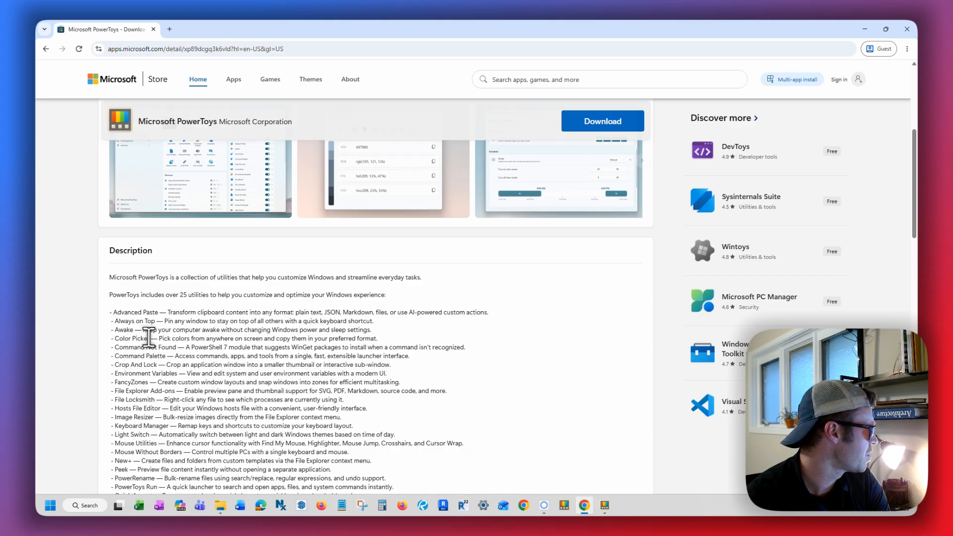
scroll(148, 337, down, 1)
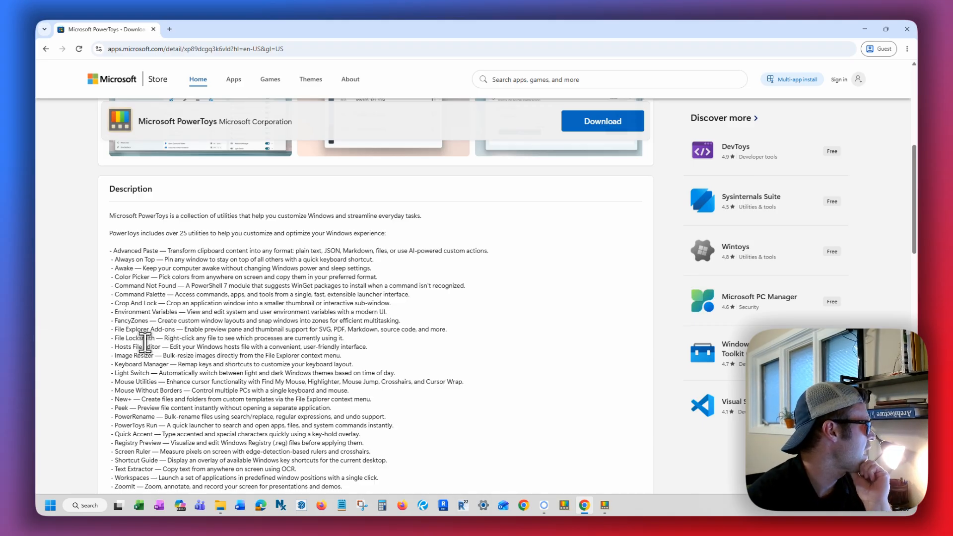
scroll(153, 332, down, 1)
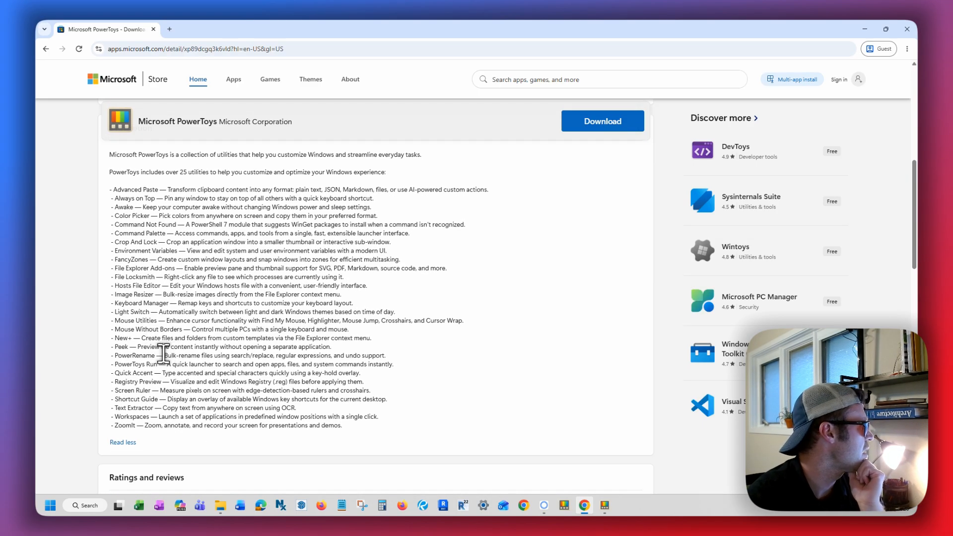
scroll(162, 333, up, 4)
scroll(165, 327, down, 5)
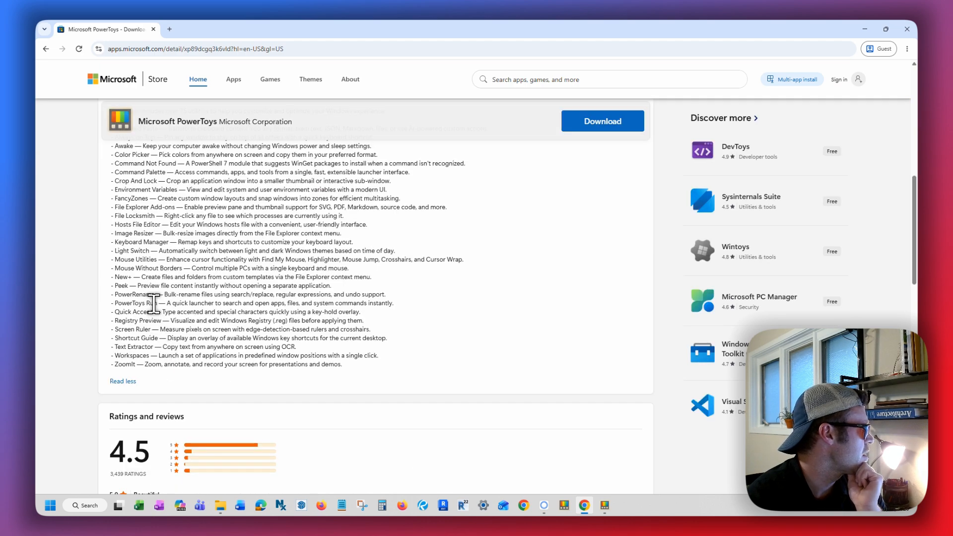
- Read the description entries for Peek, Keyboard Manager, Image Resizer and Color Picker
drag(115, 285, 210, 288)
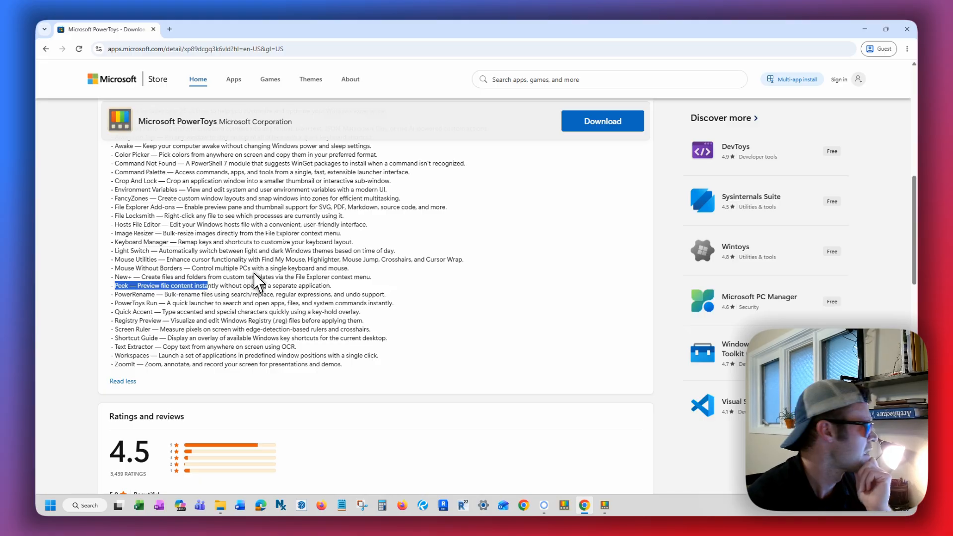
click(240, 289)
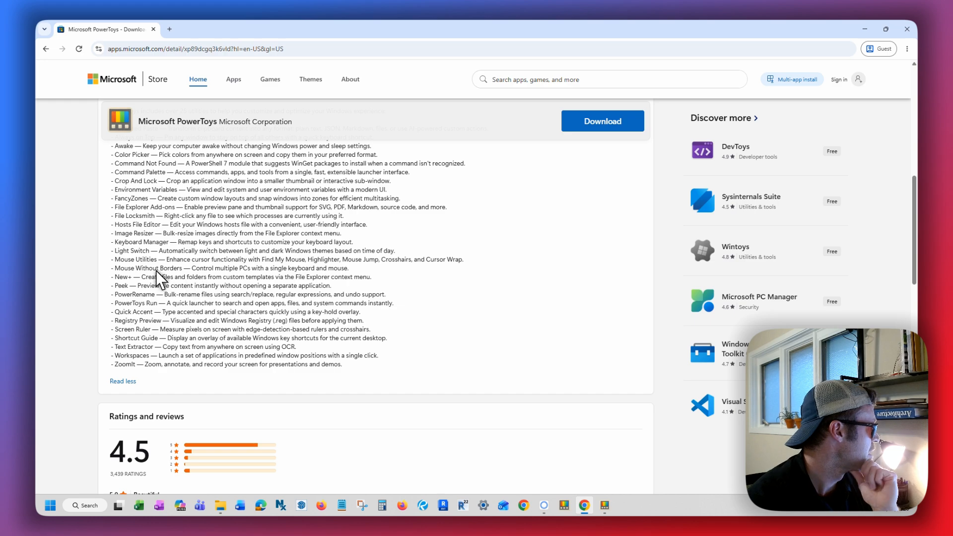
drag(126, 241, 166, 241)
click(217, 244)
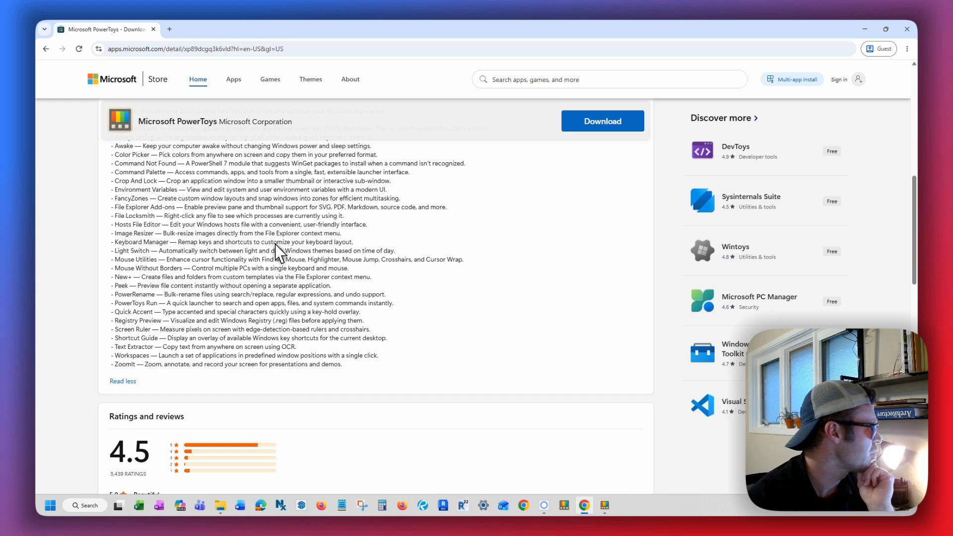
drag(256, 242, 316, 242)
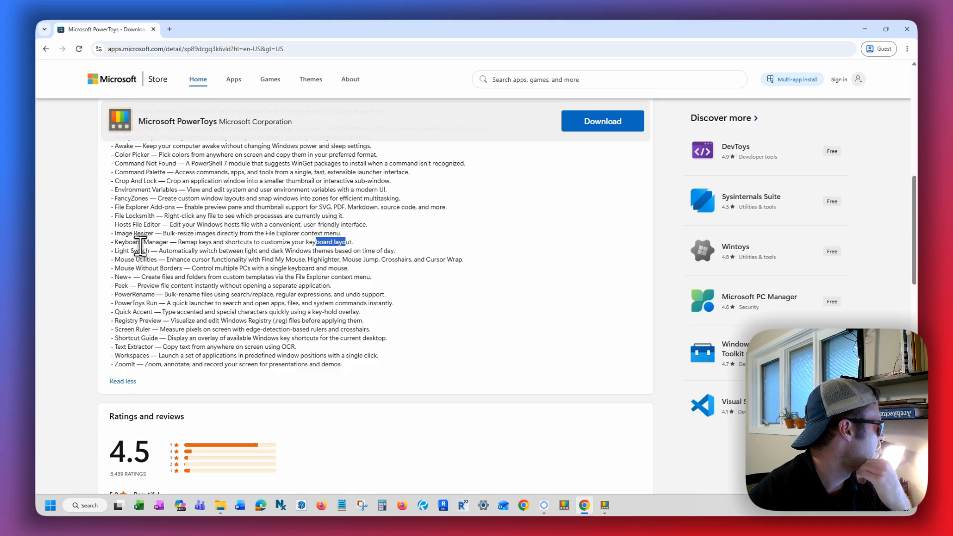
drag(129, 232, 154, 233)
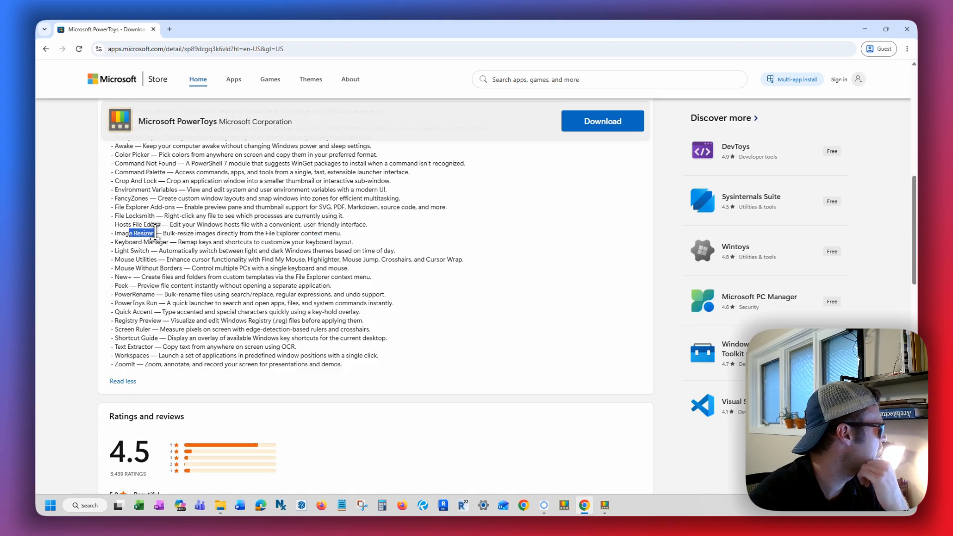
click(189, 234)
scroll(198, 238, up, 1)
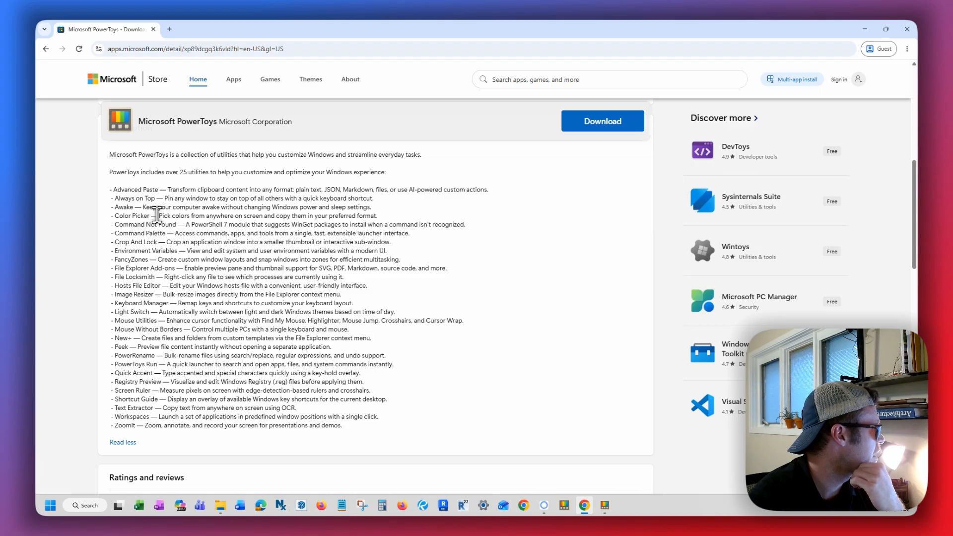
drag(158, 216, 318, 221)
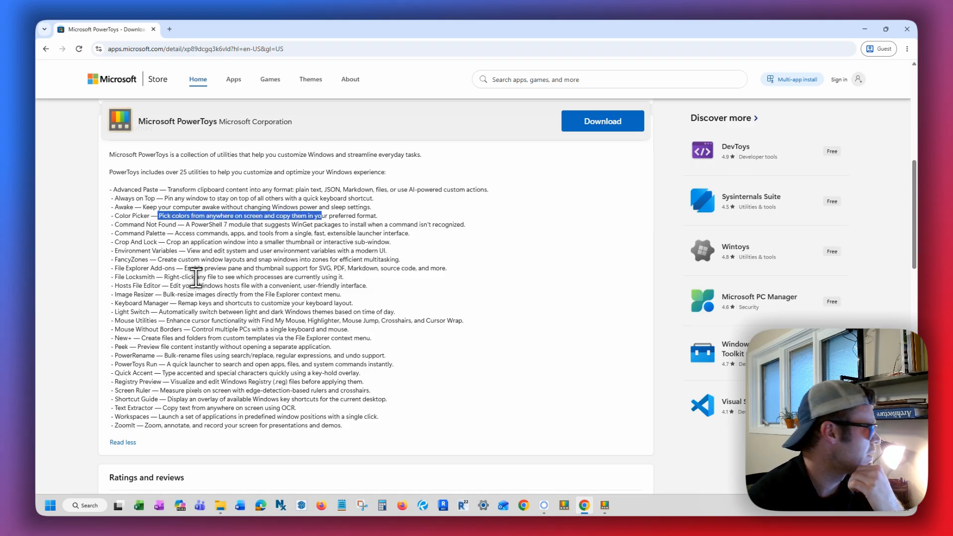
scroll(430, 229, up, 2)
scroll(447, 248, up, 5)
scroll(510, 251, down, 4)
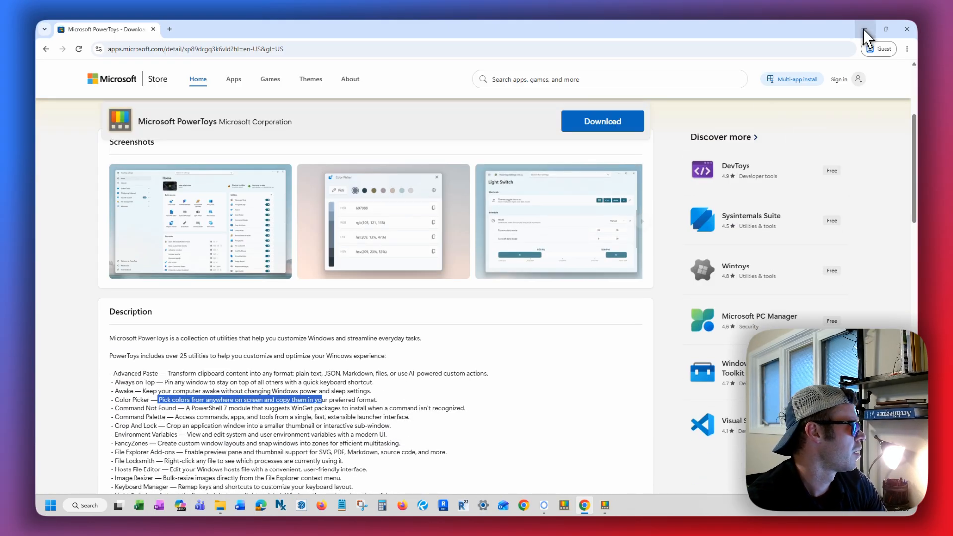
- Minimize the browser and switch to the PowerToys Settings window
click(864, 28)
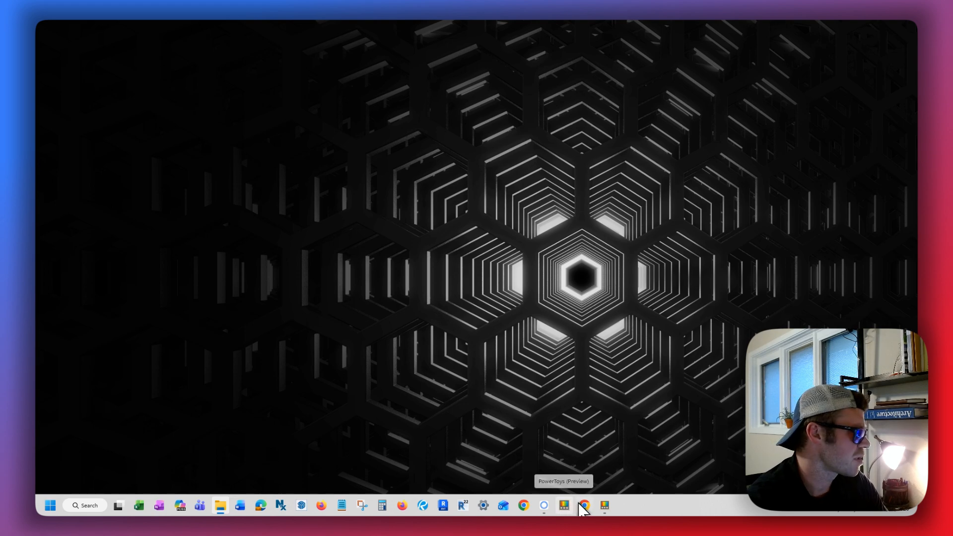
mouse_move(606, 505)
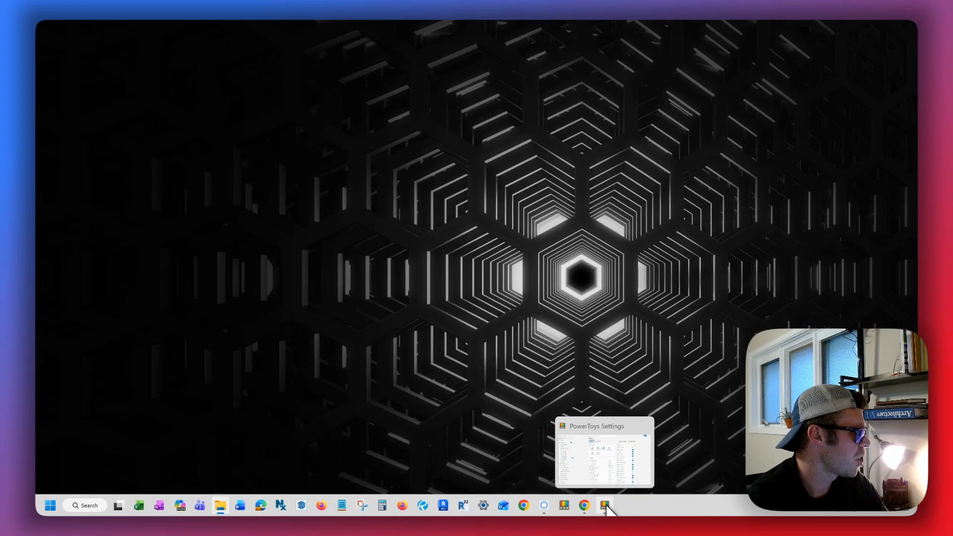
click(607, 505)
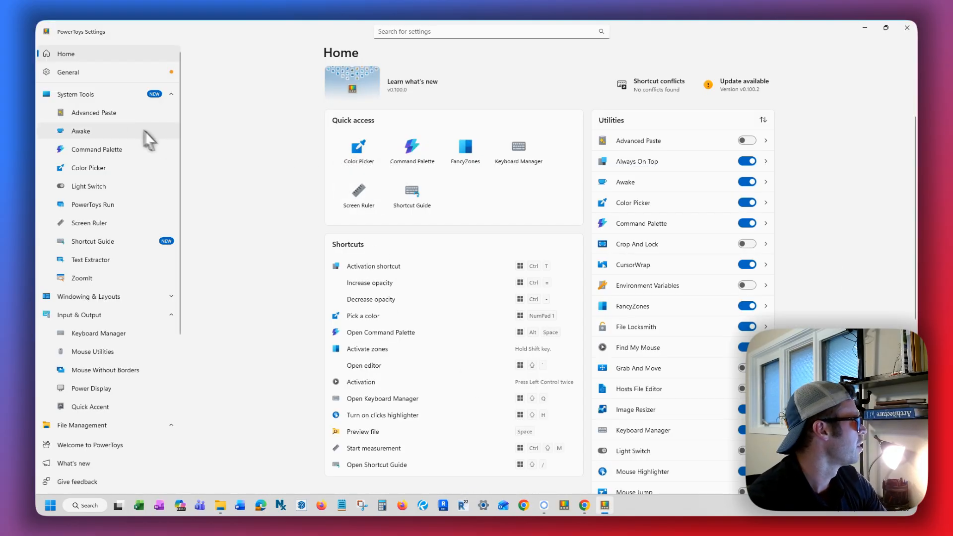
- Check the version and update information in the General settings, and return to the Home page
click(75, 72)
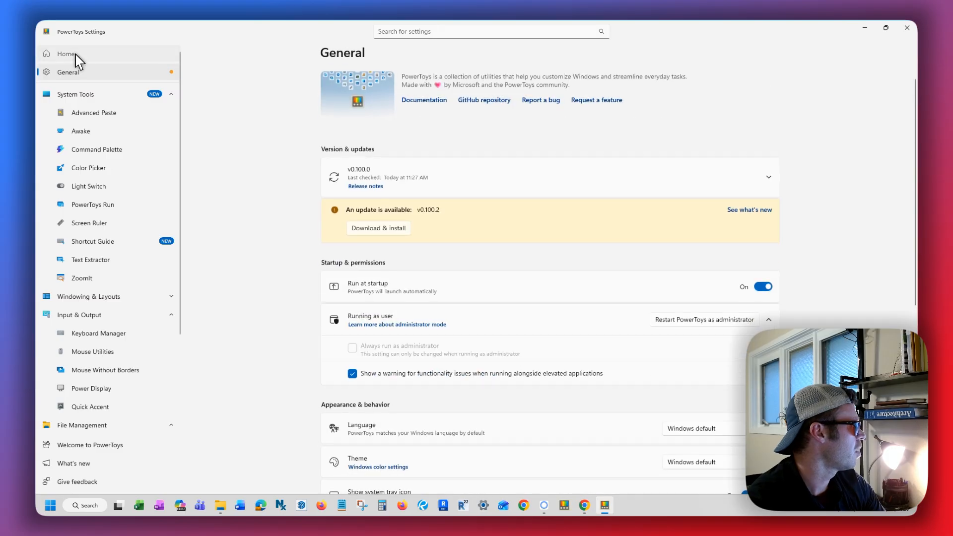
click(73, 54)
click(77, 72)
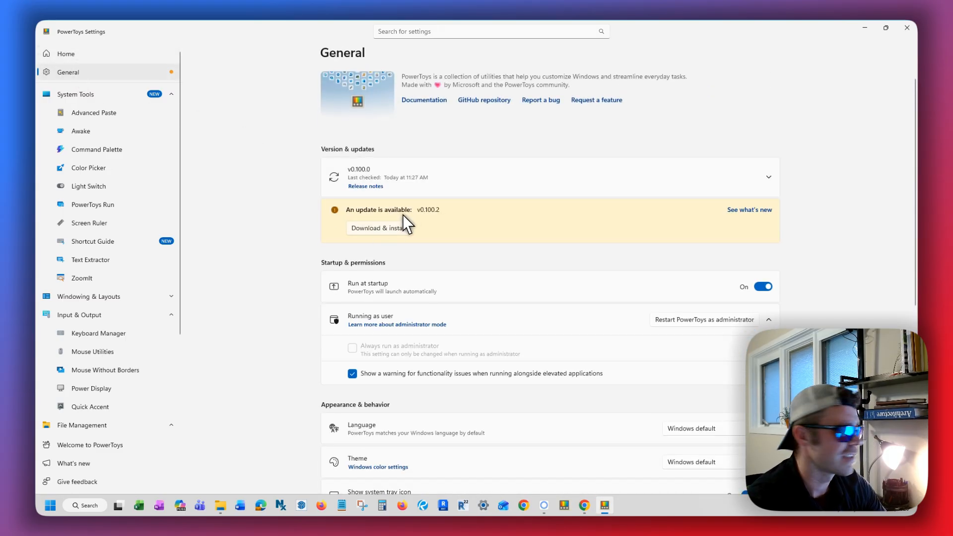
click(84, 58)
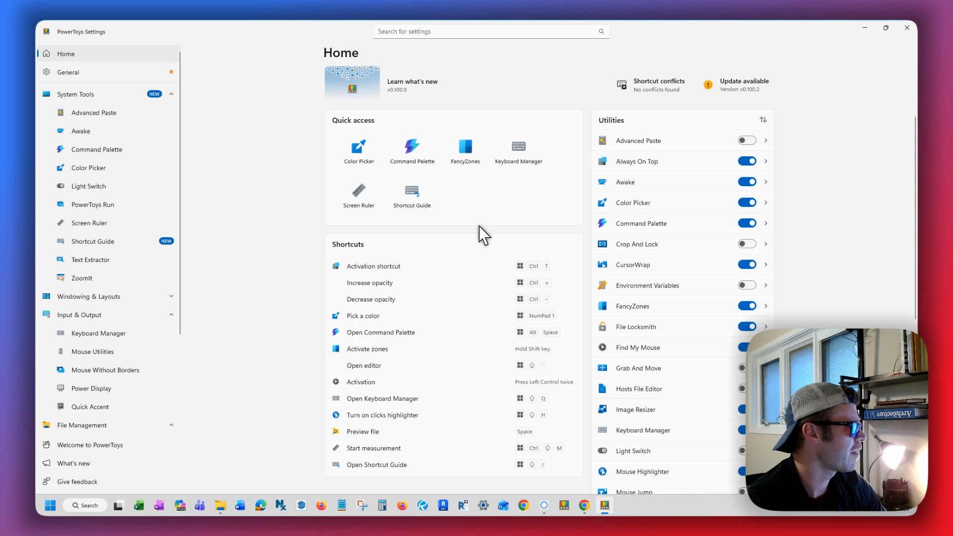
- Look through the Home page's shortcuts and the full list of utilities with their on/off states
scroll(372, 245, down, 4)
scroll(374, 248, up, 4)
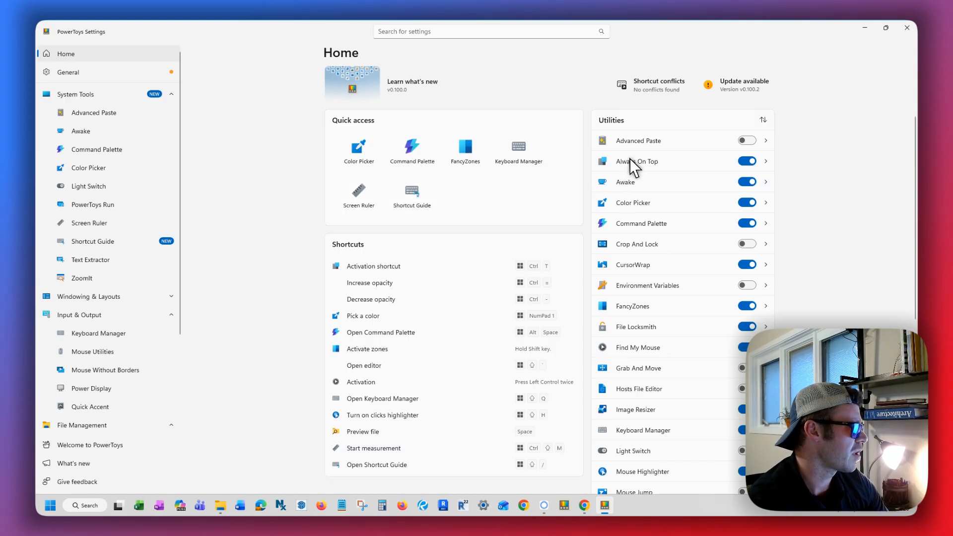
scroll(650, 180, down, 3)
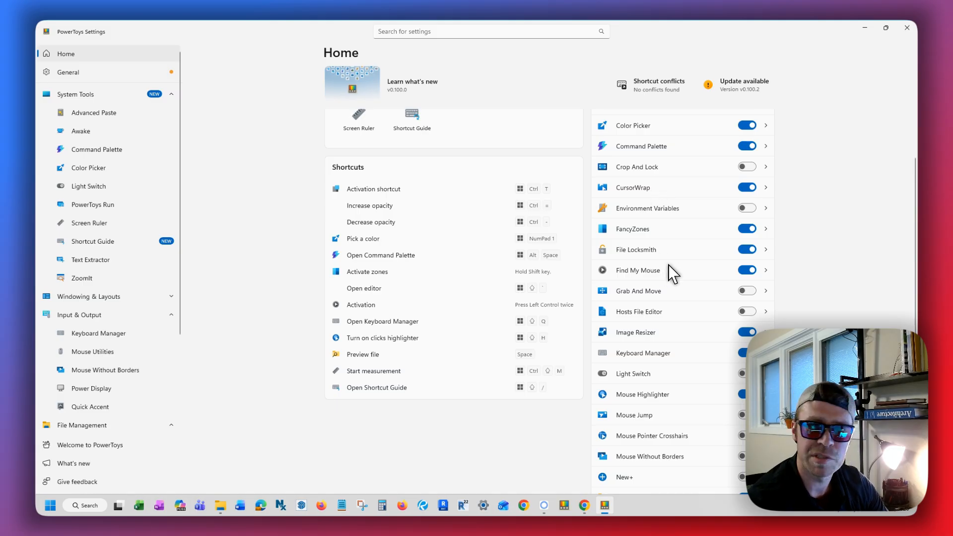
scroll(645, 268, up, 3)
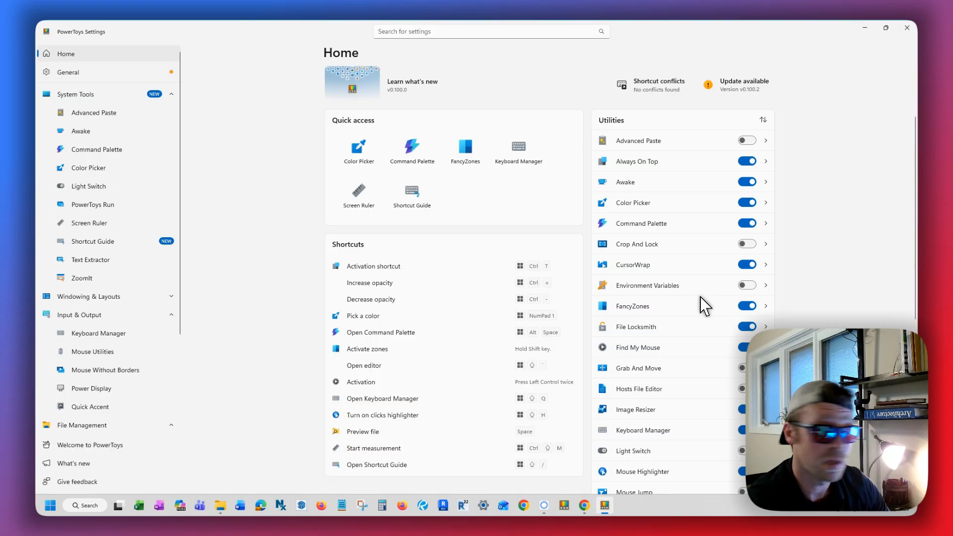
scroll(699, 295, down, 2)
scroll(699, 295, down, 1)
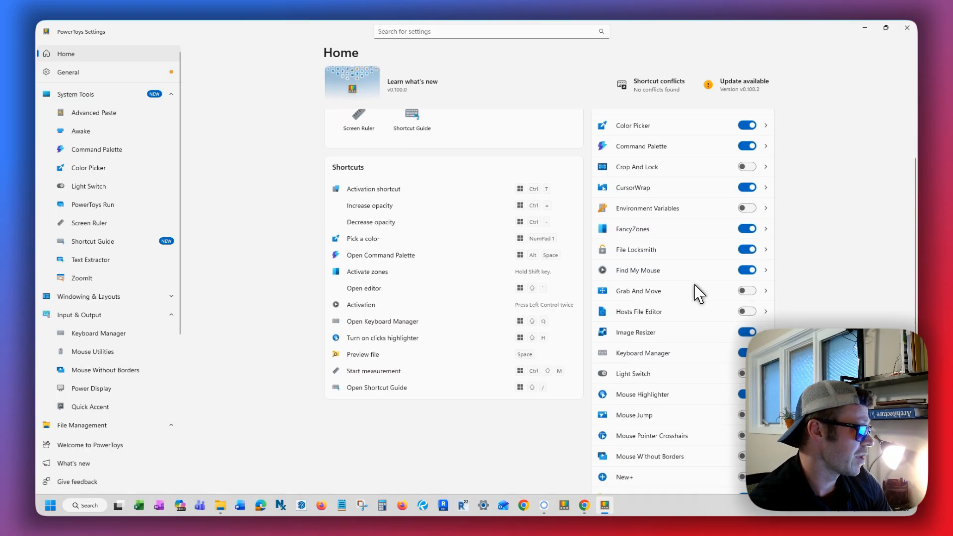
scroll(702, 310, down, 5)
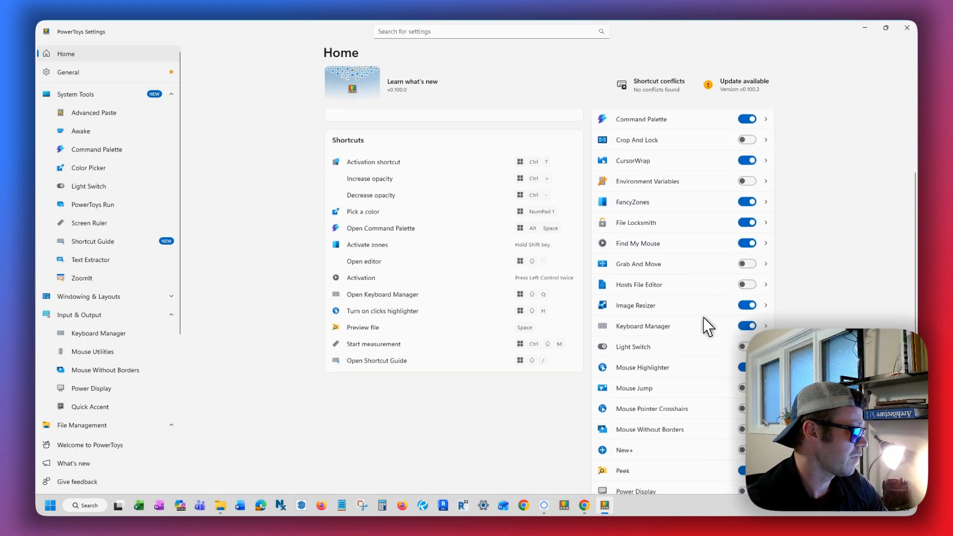
scroll(696, 306, down, 3)
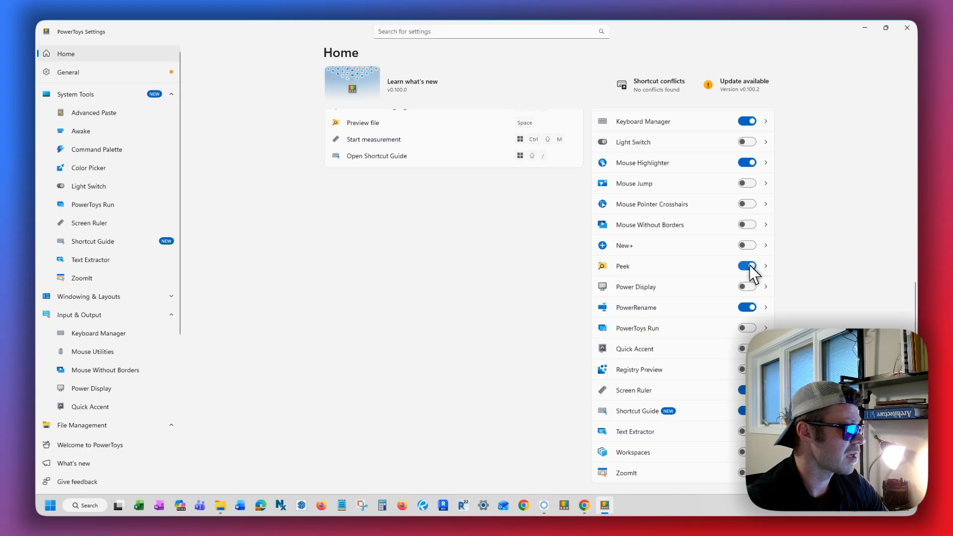
- Open the Peek utility's settings and review its activation method choices and source code preview section
click(687, 266)
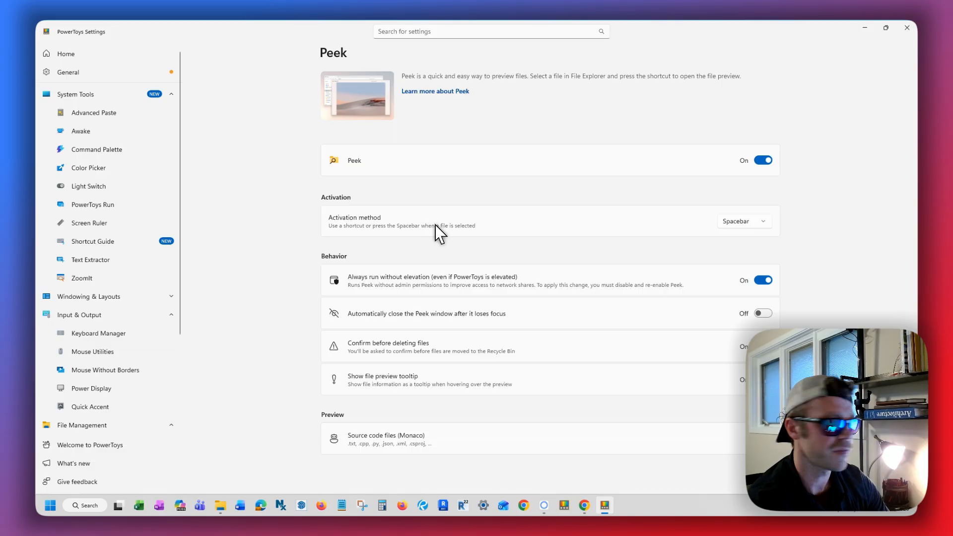
click(757, 221)
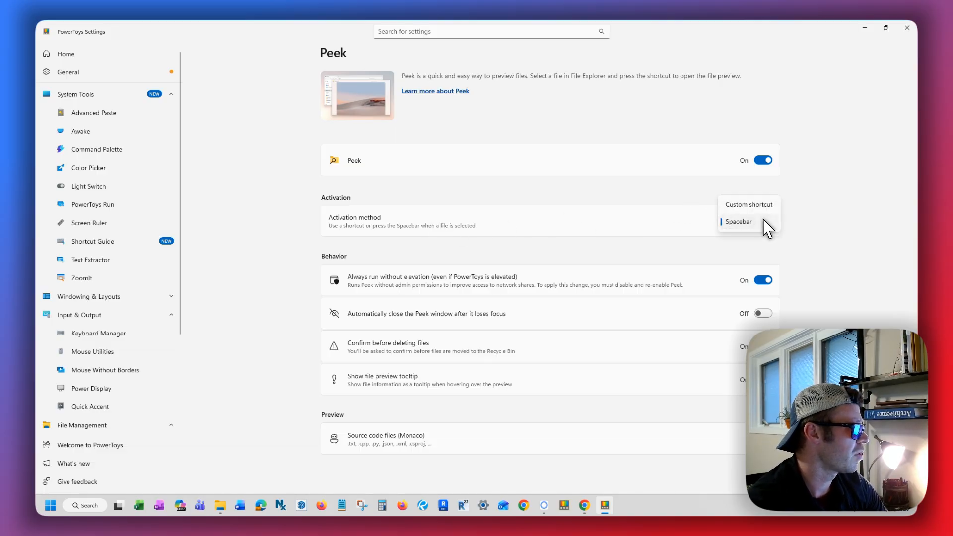
click(814, 204)
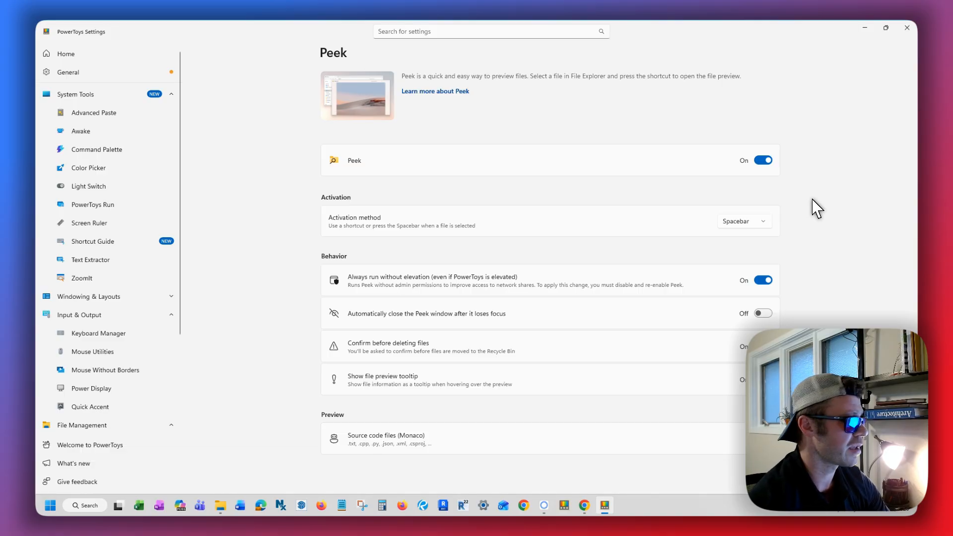
click(764, 220)
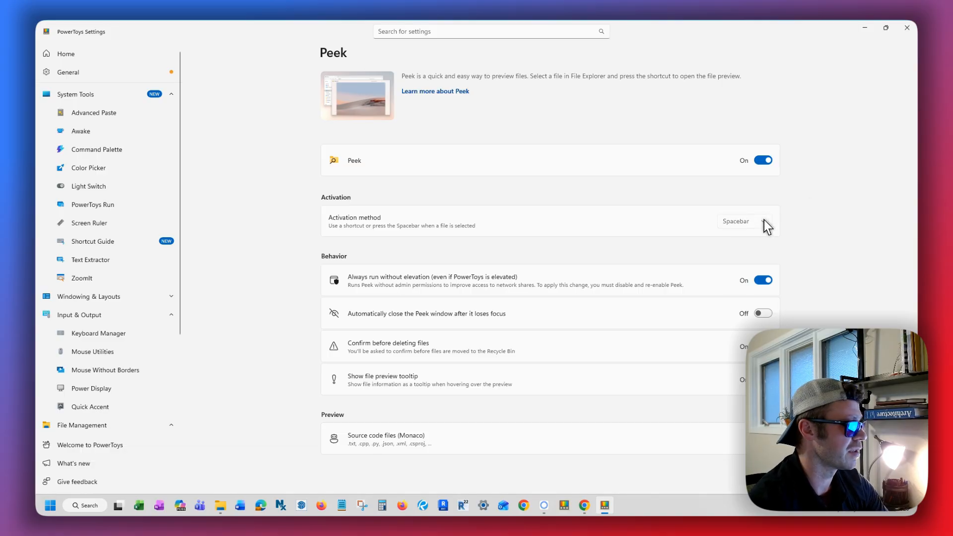
click(822, 190)
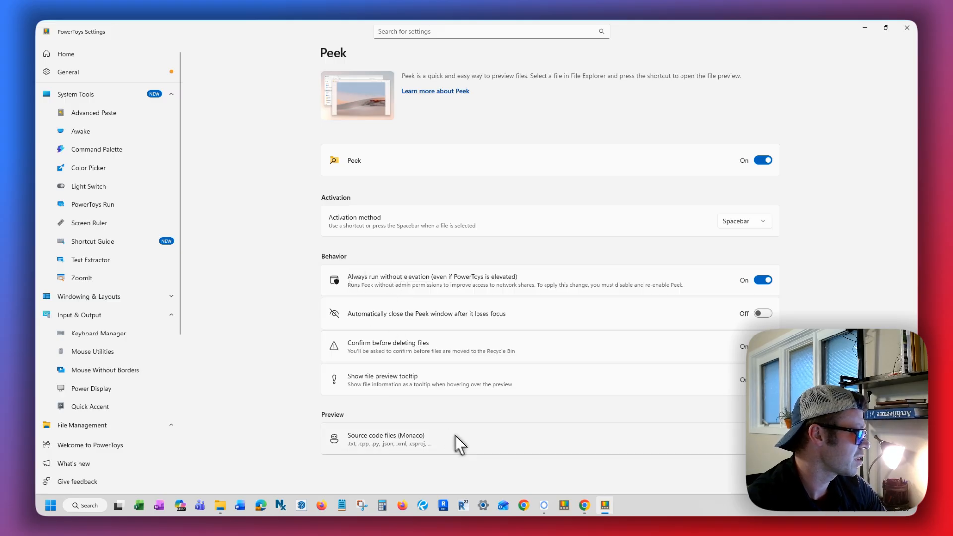
click(534, 442)
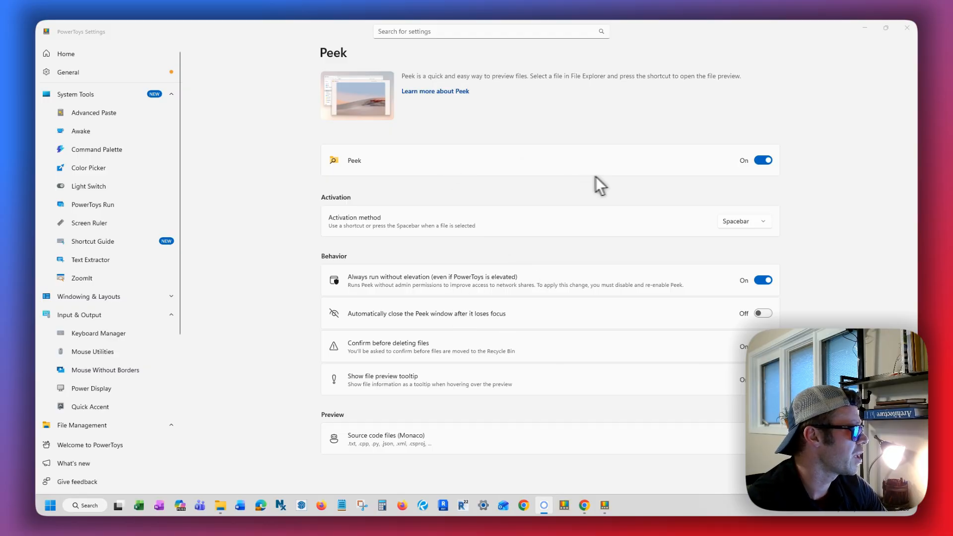
- Place the PDF STUDY folder window over the Peek settings and select its PDFs one by one to check their details
drag(917, 102, 604, 118)
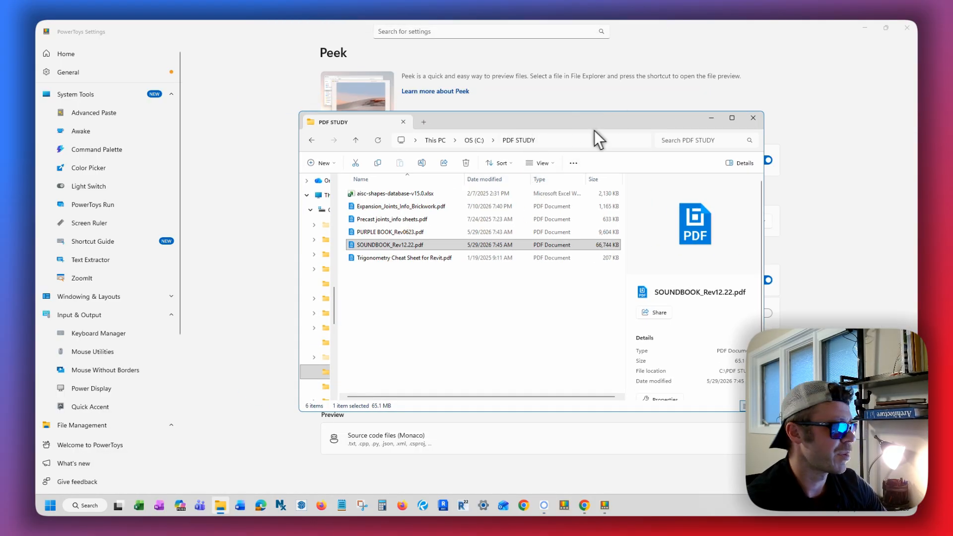
drag(609, 123, 579, 132)
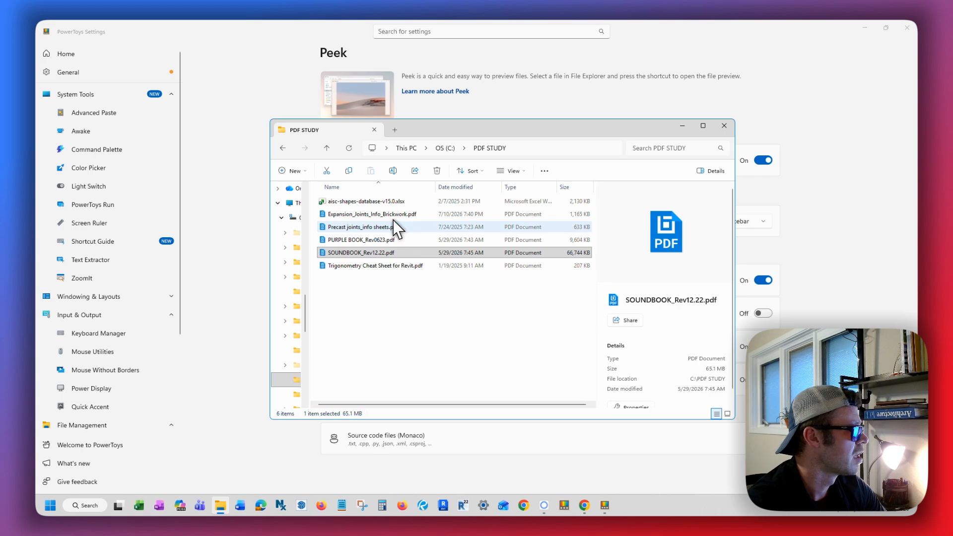
click(406, 216)
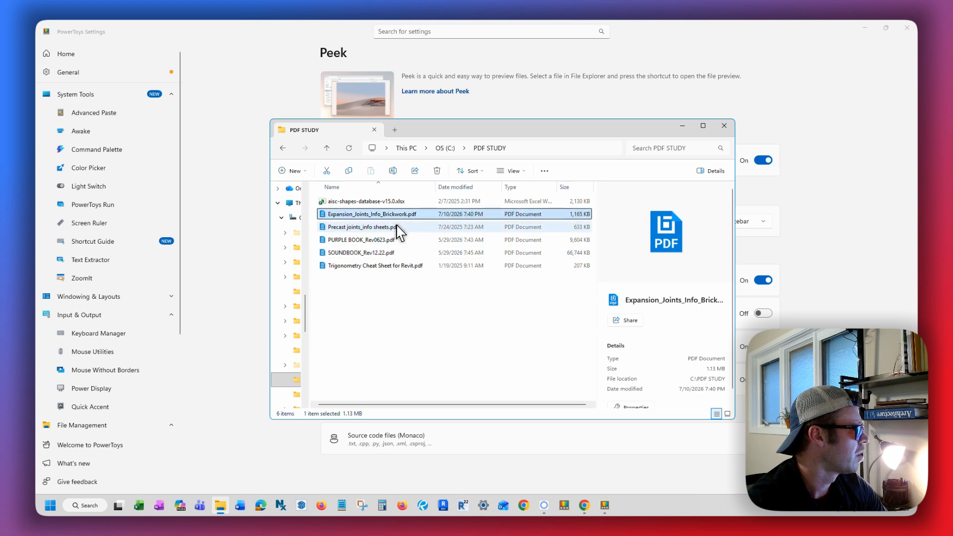
click(423, 228)
click(389, 241)
click(385, 254)
click(387, 267)
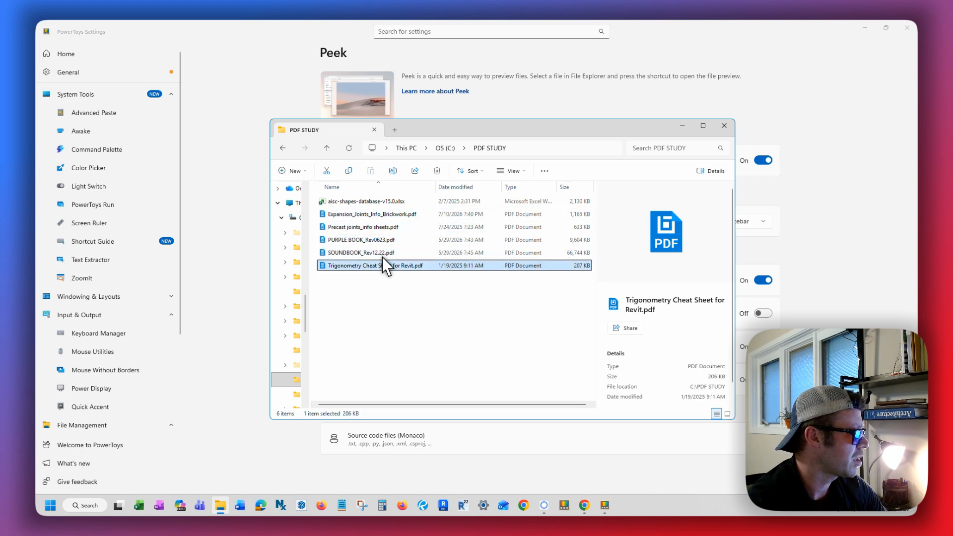
click(384, 253)
click(383, 240)
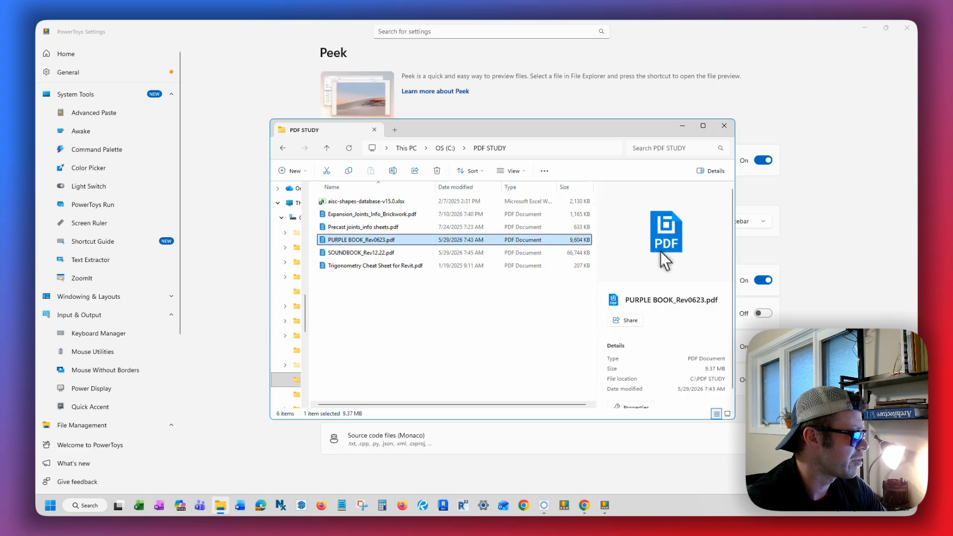
scroll(684, 285, down, 1)
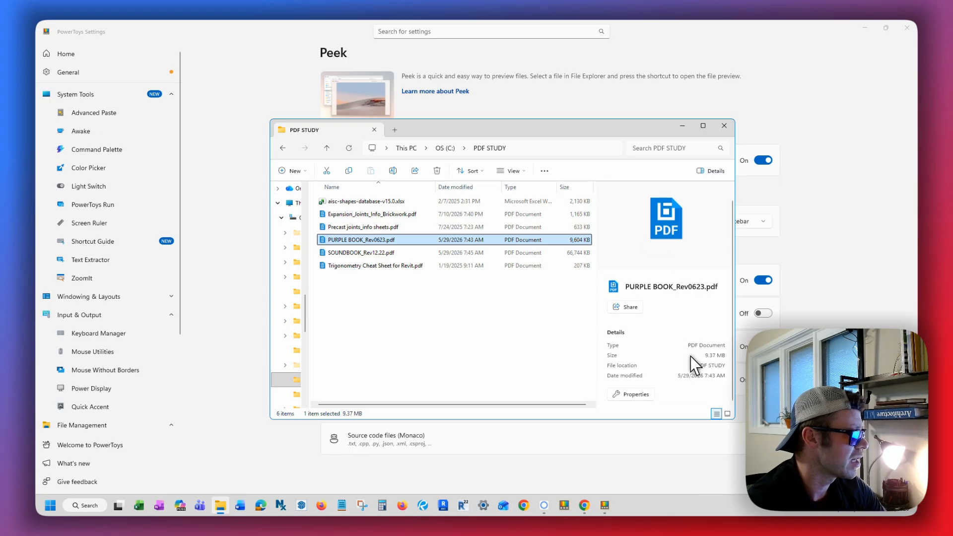
click(383, 227)
click(397, 214)
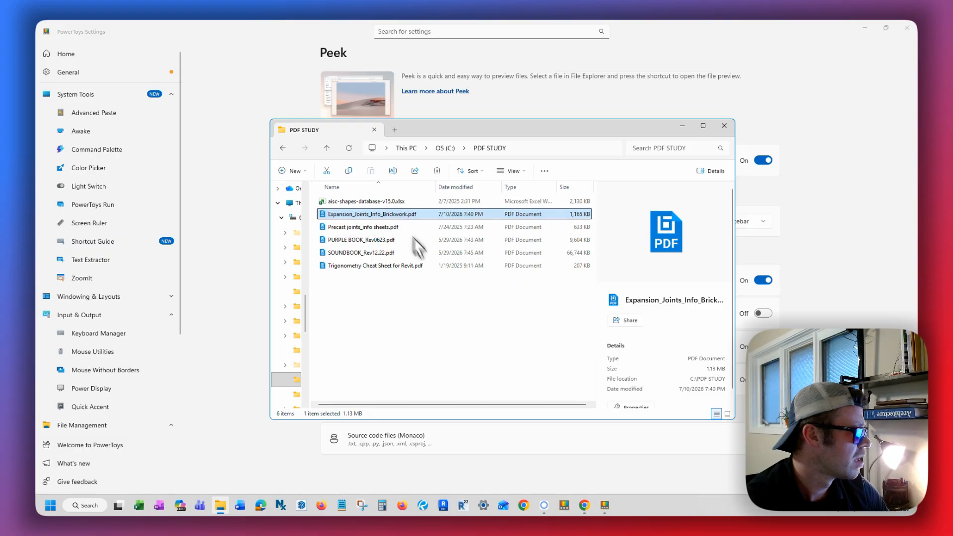
- Preview Precast joints_info sheets.pdf with Peek, look through its pages and figures, and close the preview
click(383, 227)
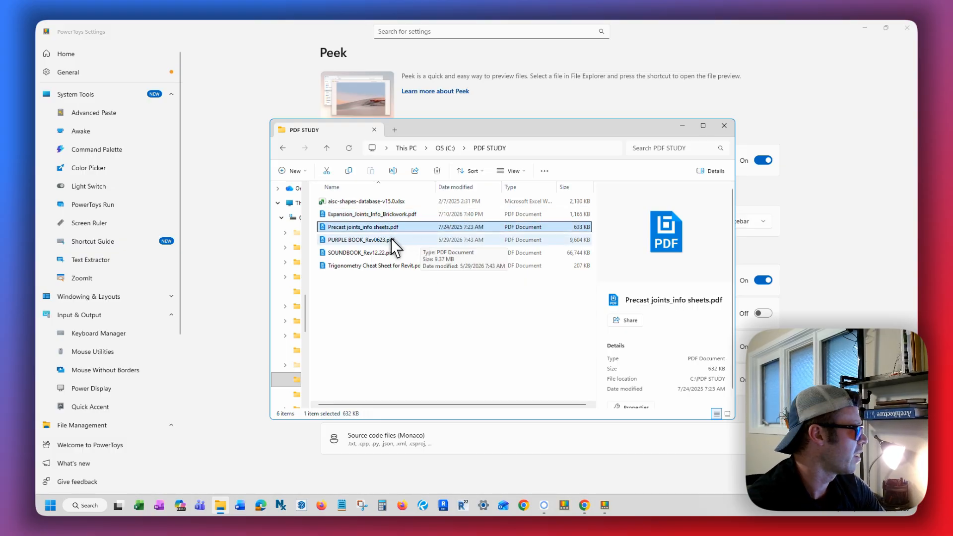
key(space)
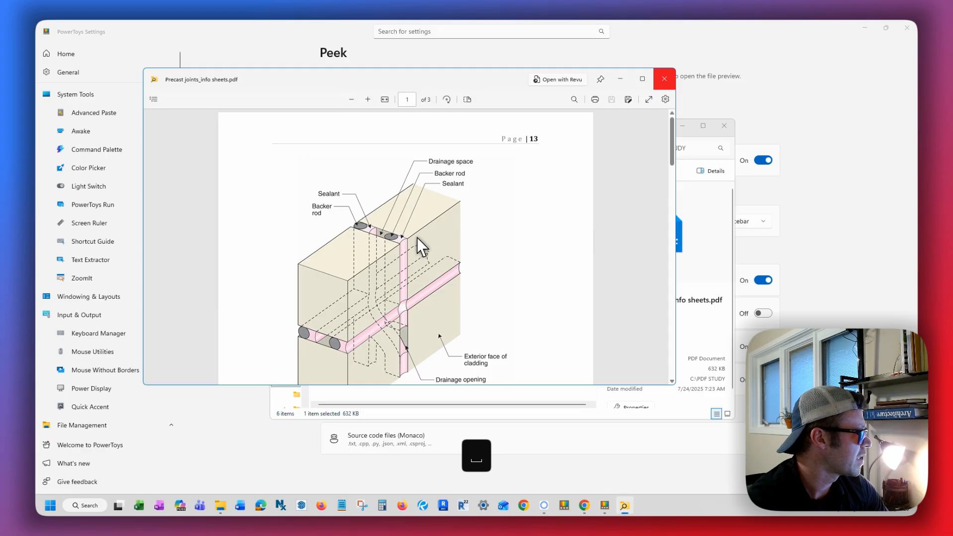
scroll(422, 248, down, 10)
scroll(422, 257, down, 10)
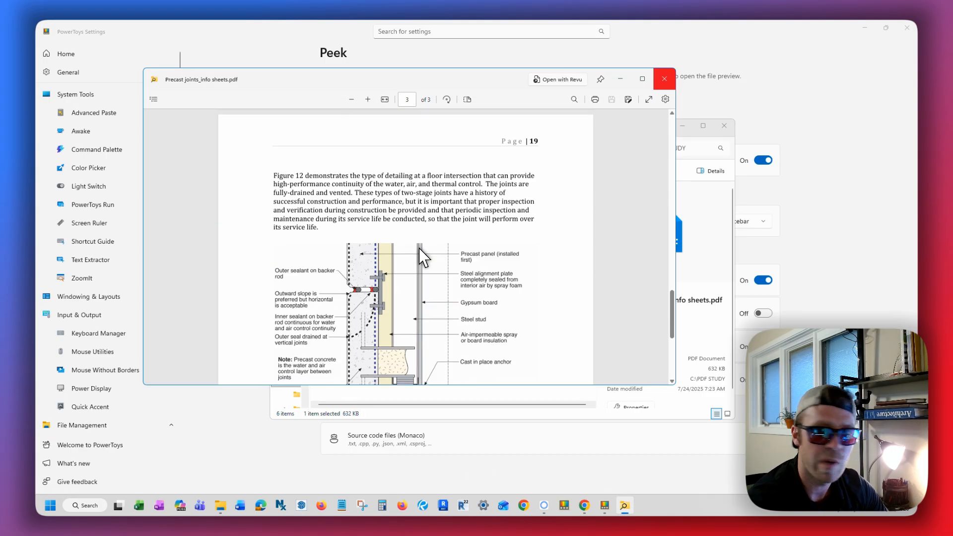
scroll(430, 253, up, 10)
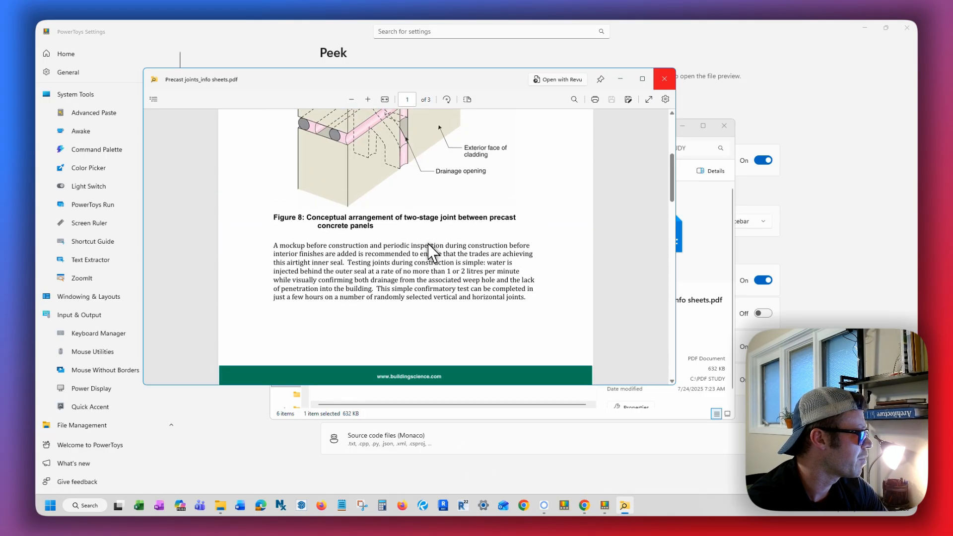
scroll(447, 184, up, 5)
scroll(438, 172, up, 5)
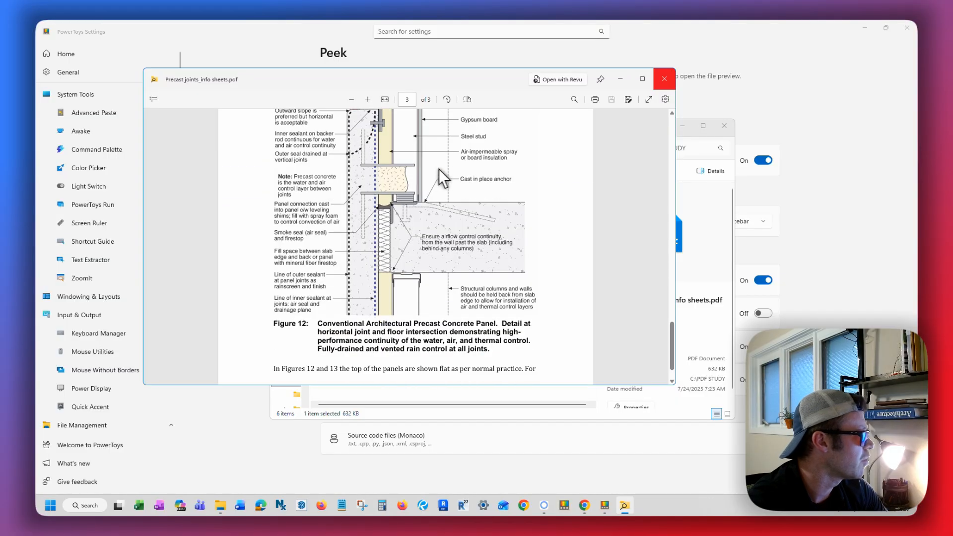
scroll(446, 173, down, 8)
scroll(463, 177, up, 3)
scroll(462, 173, up, 5)
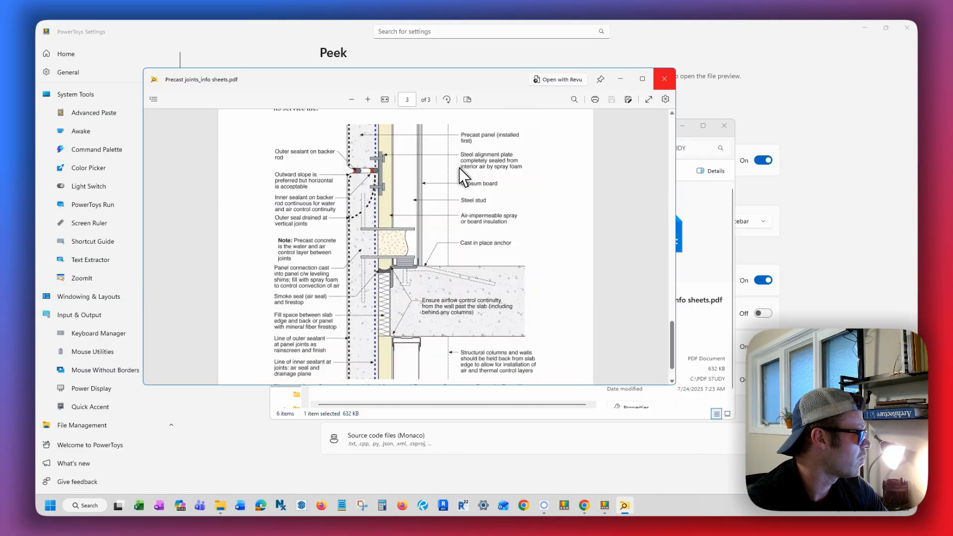
scroll(463, 180, down, 6)
scroll(565, 171, up, 10)
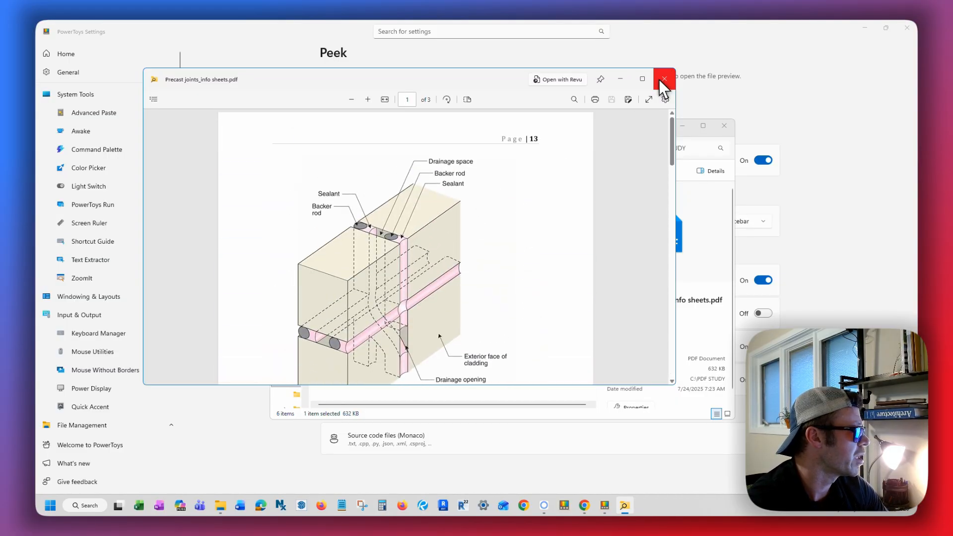
click(661, 81)
- Peek at PURPLE BOOK_Rev0623.pdf, skim its opening pages up to the product name table, and close the preview
click(385, 241)
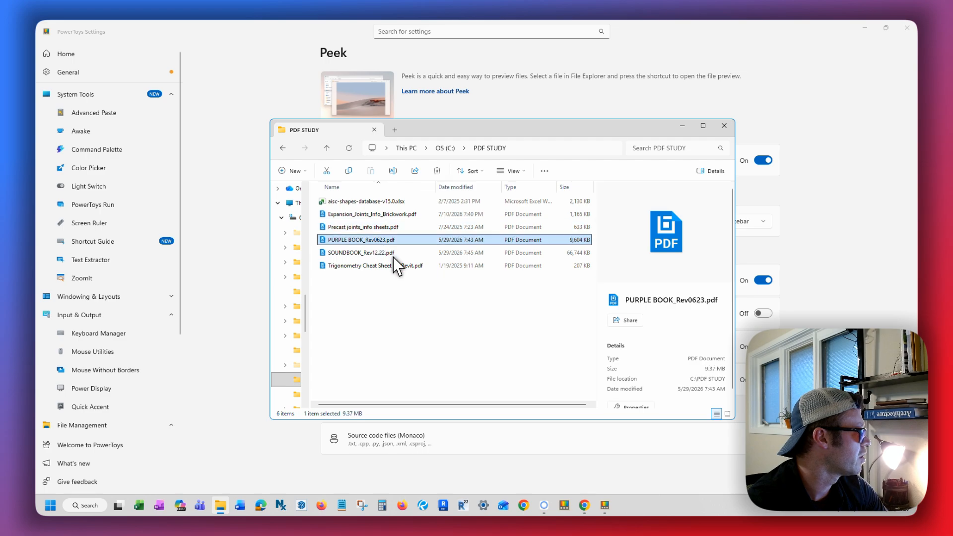
key(ctrl+space)
scroll(425, 247, down, 10)
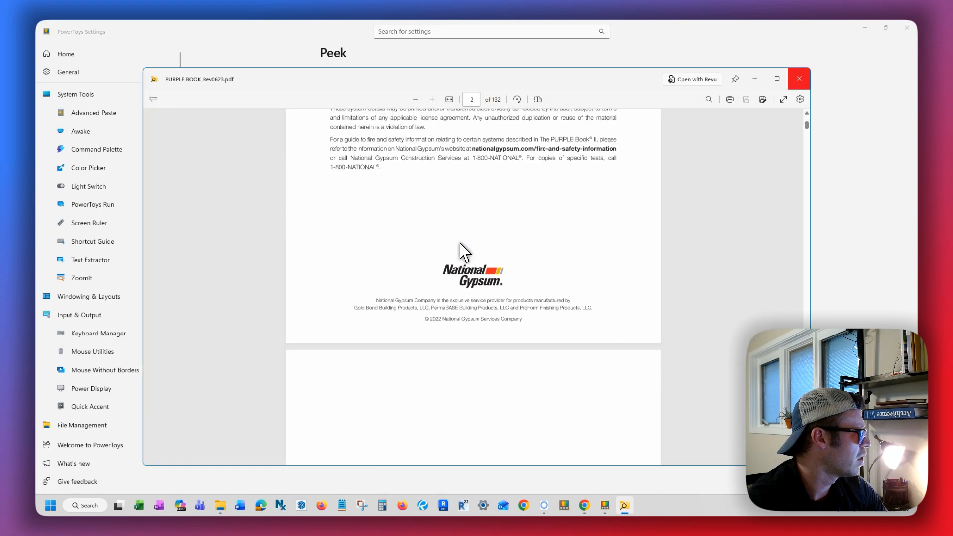
scroll(462, 249, down, 20)
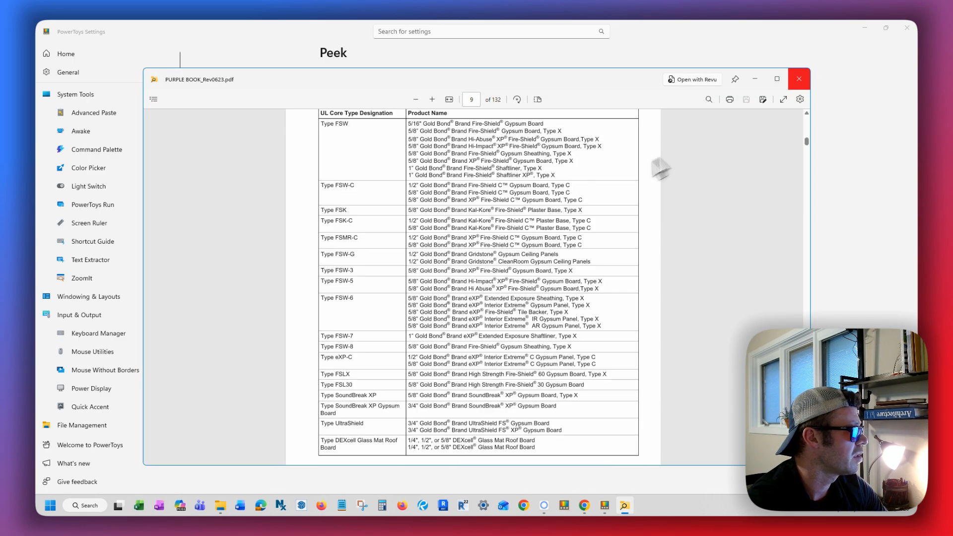
click(798, 78)
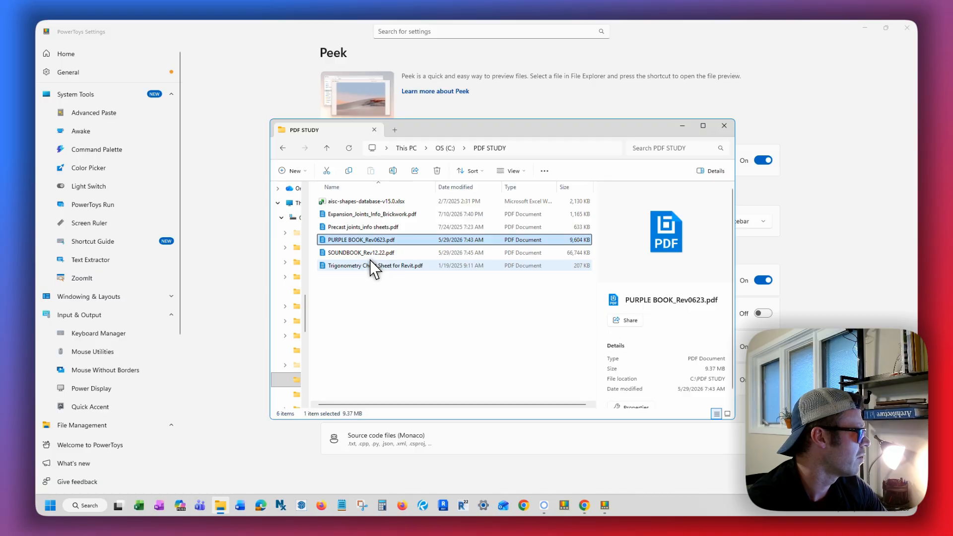
- Preview SOUNDBOOK_Rev12.22.pdf with Peek, read down to the Acoustical Terms and Concepts page, and close the preview
click(392, 253)
key(ctrl+space)
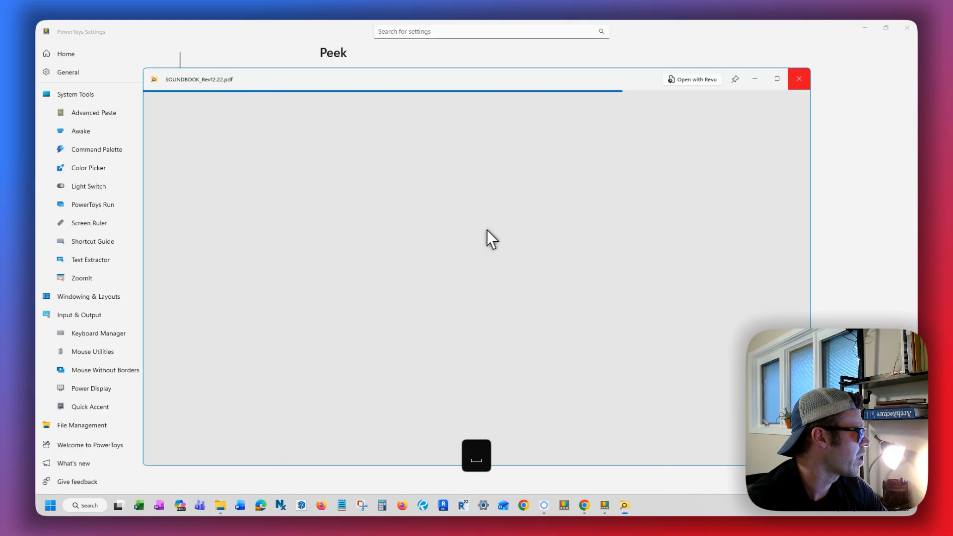
scroll(501, 211, down, 5)
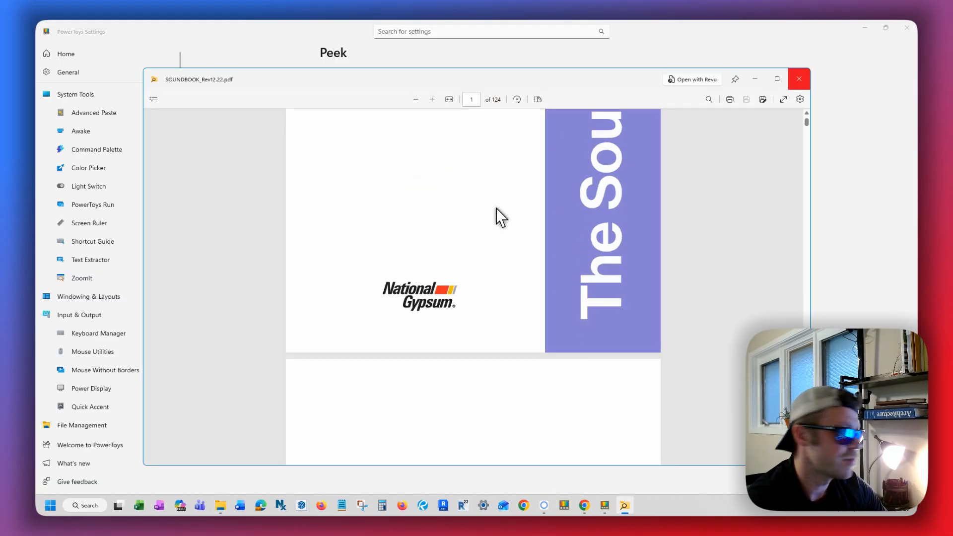
scroll(489, 207, down, 4)
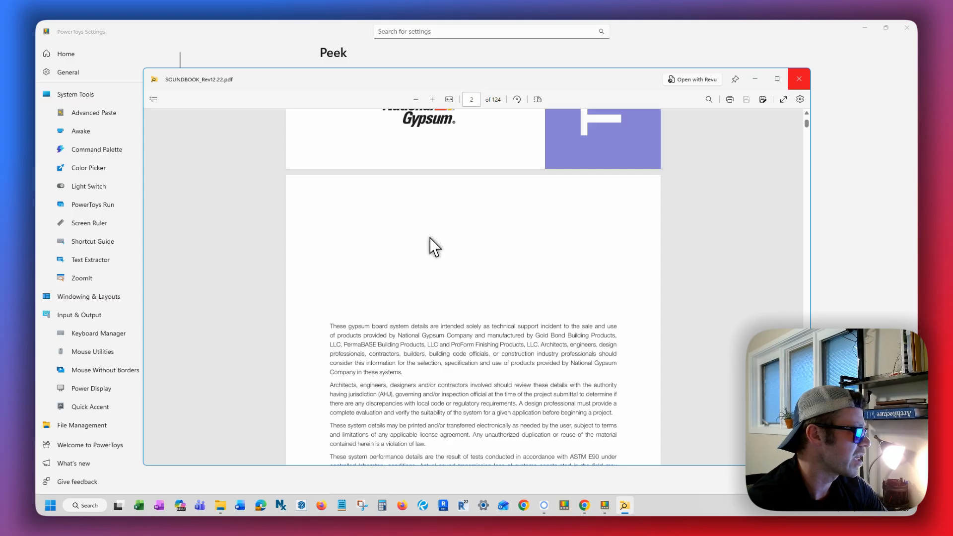
scroll(427, 243, down, 10)
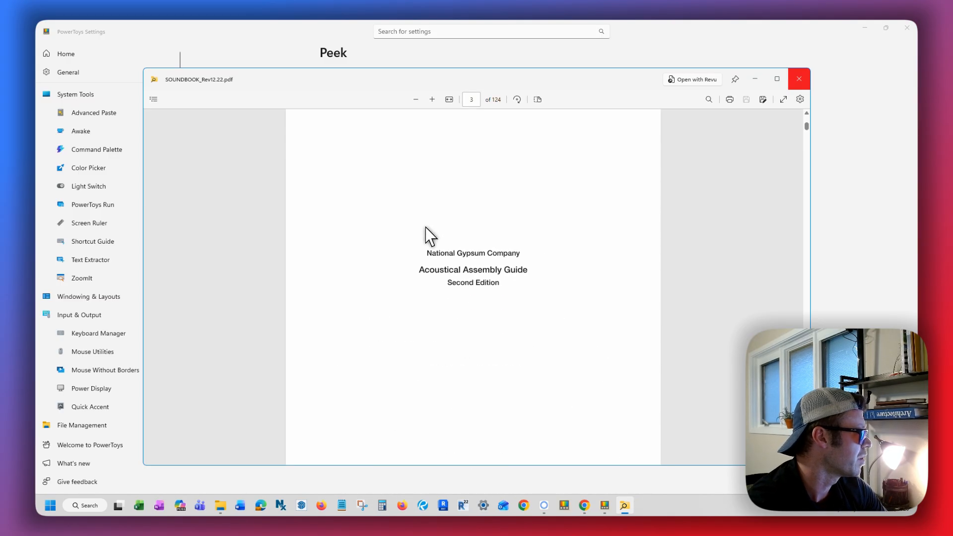
scroll(430, 236, down, 12)
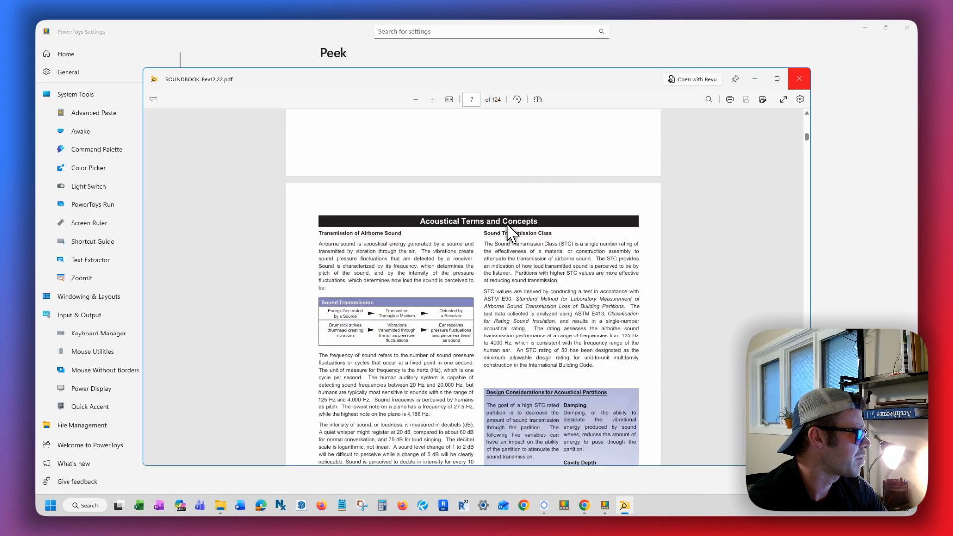
click(798, 80)
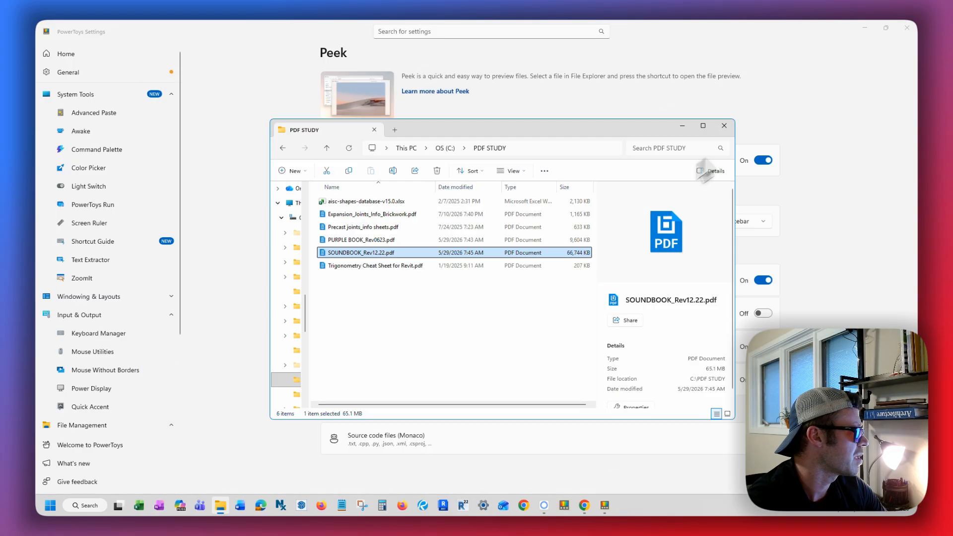
- Select the Purple Book, Precast joints and Expansion Joints PDFs in turn, and shift the folder window to uncover the Peek settings
click(417, 239)
click(412, 228)
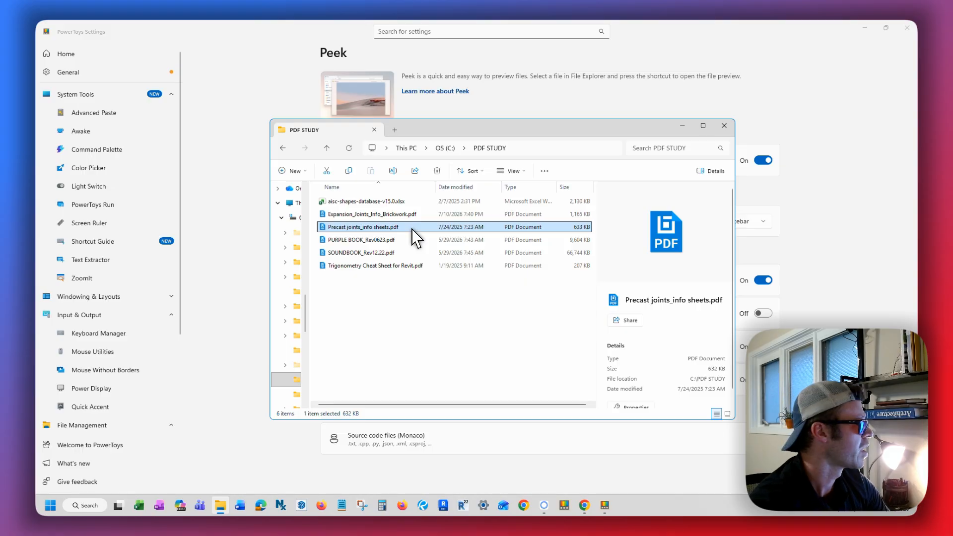
click(411, 215)
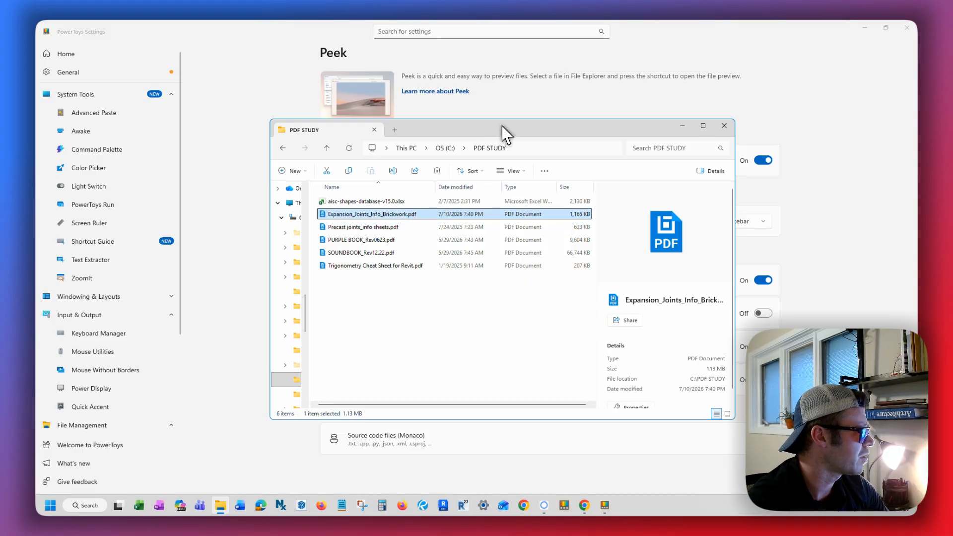
drag(639, 124, 542, 112)
click(335, 224)
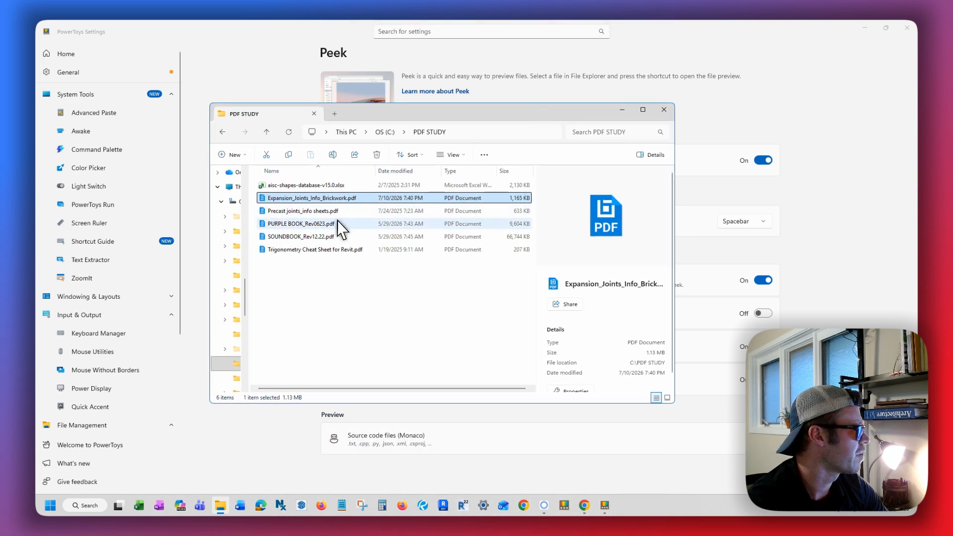
- Peek at Precast joints_info sheets.pdf once more, and close both the preview and the PDF STUDY folder window
click(332, 212)
key(space)
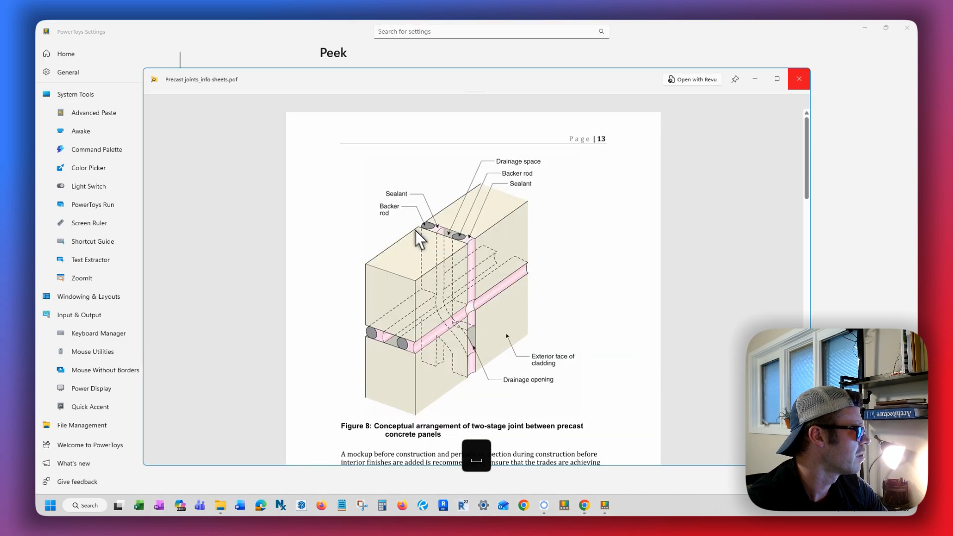
scroll(443, 254, down, 5)
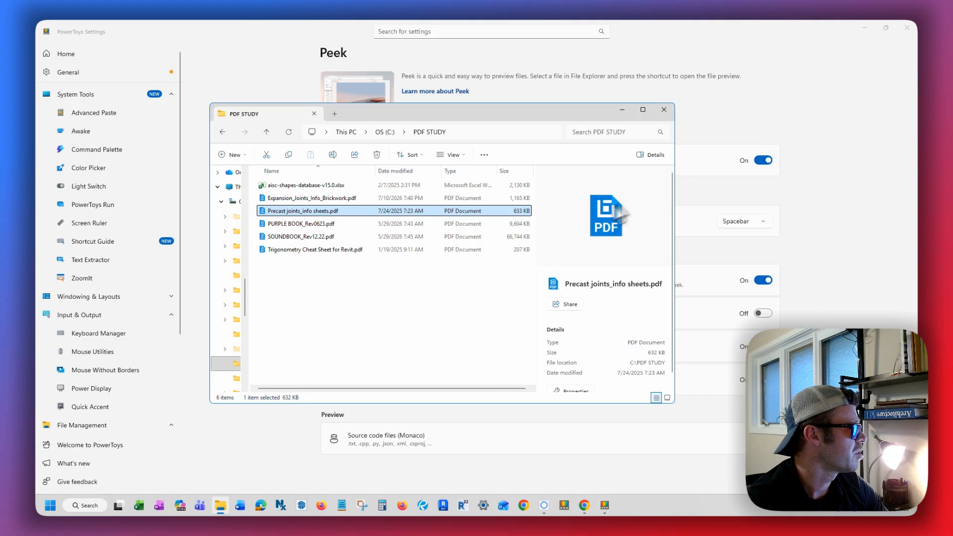
click(798, 79)
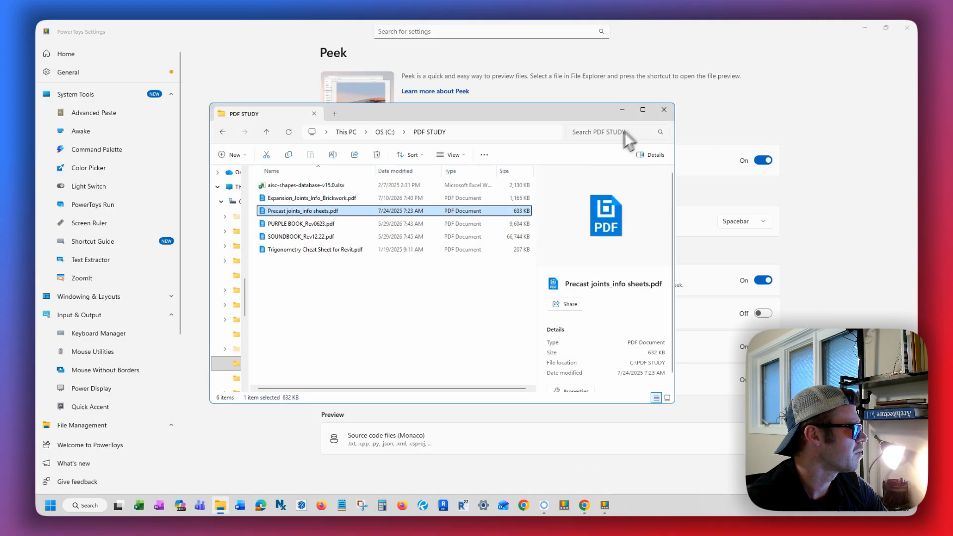
click(660, 111)
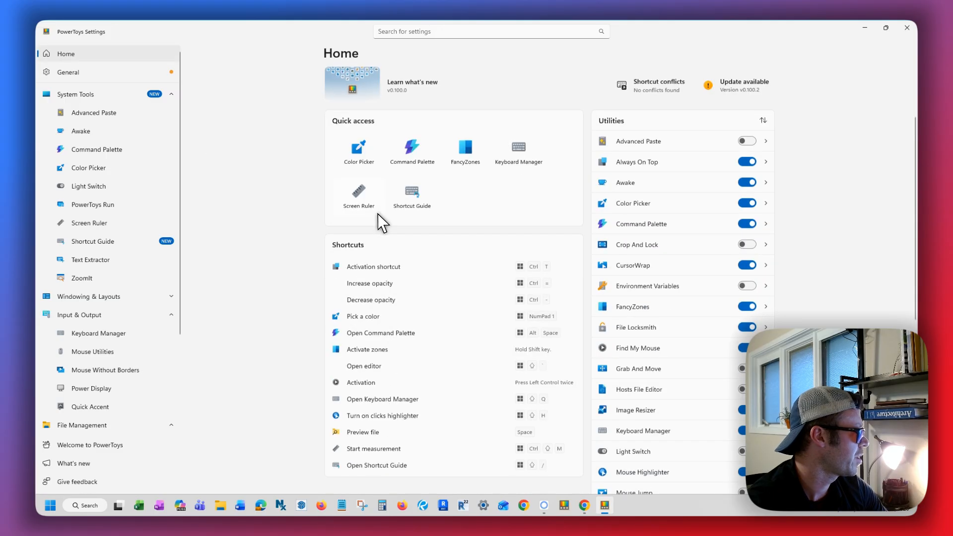
- Look through the utilities list on the PowerToys Home page and return to its beginning
scroll(685, 330, down, 2)
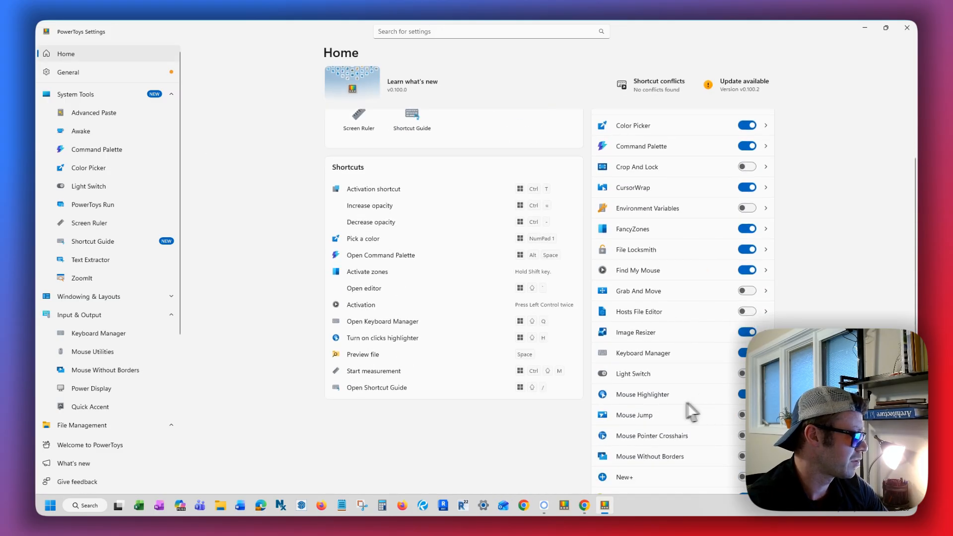
scroll(686, 402, down, 4)
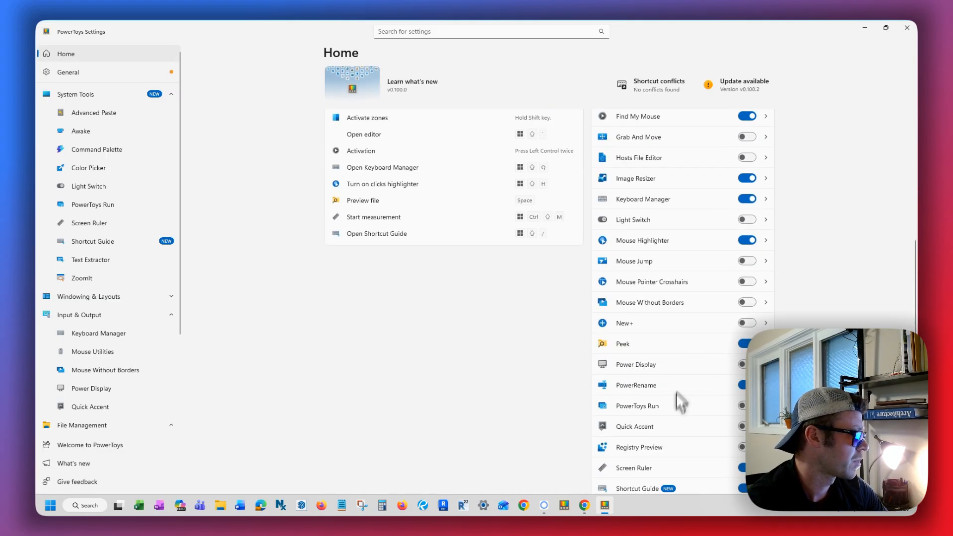
scroll(676, 404, up, 6)
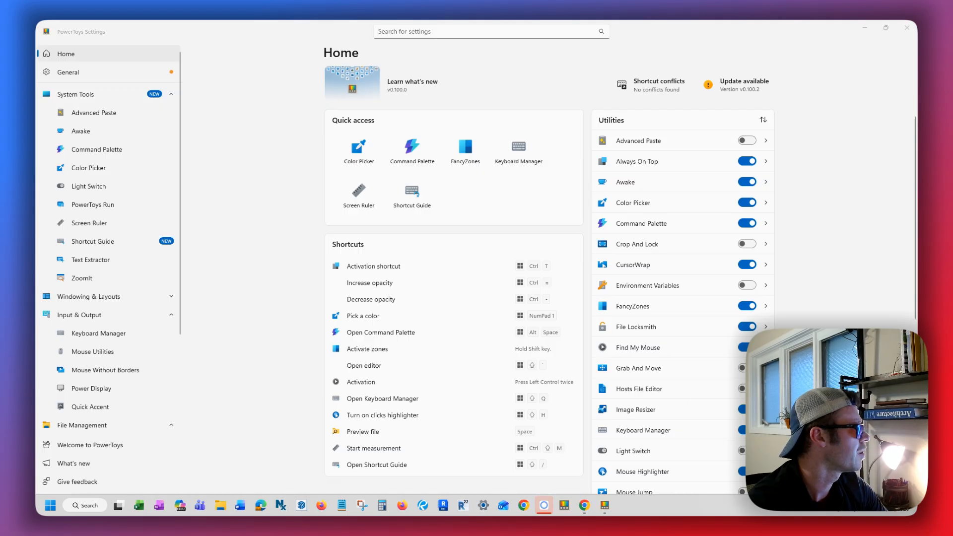
click(803, 160)
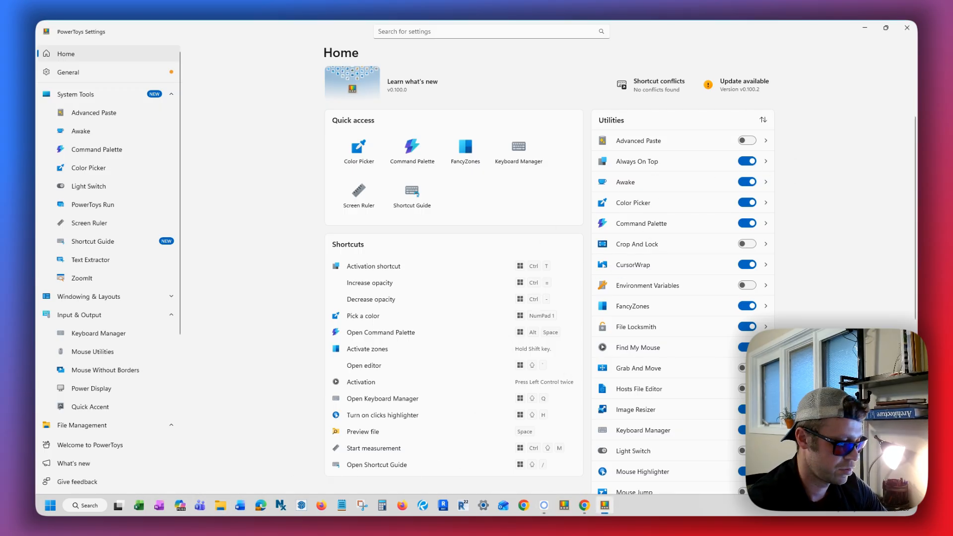
- Bring the PDF STUDY folder window into view, select the Precast joints and Purple Book PDFs in turn, and close the window
key(super+e)
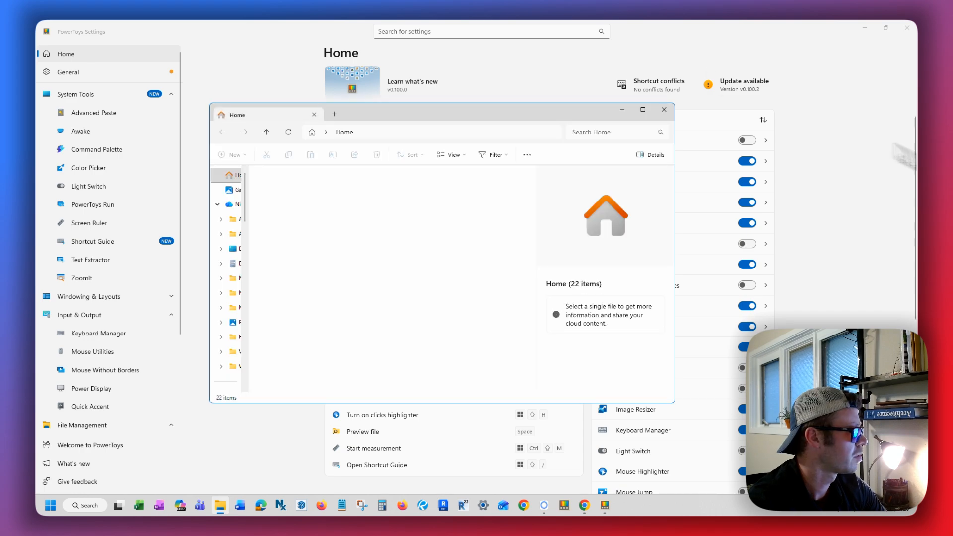
drag(533, 114, 638, 144)
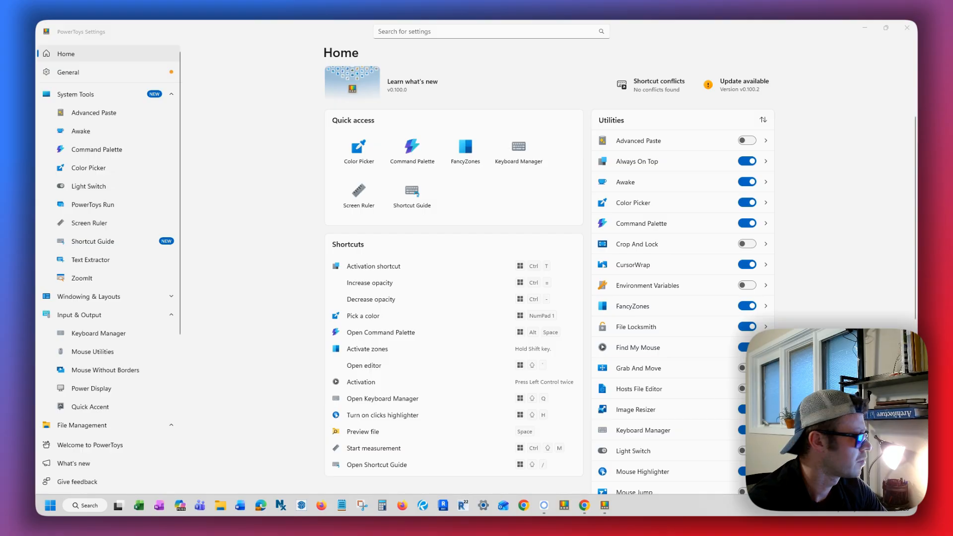
key(super+e)
drag(952, 99, 570, 96)
click(362, 194)
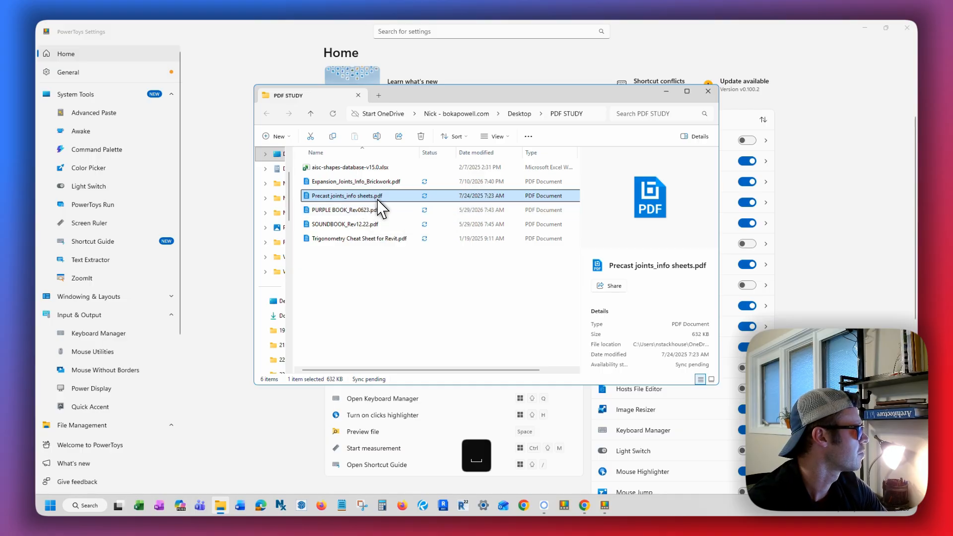
click(365, 209)
click(707, 92)
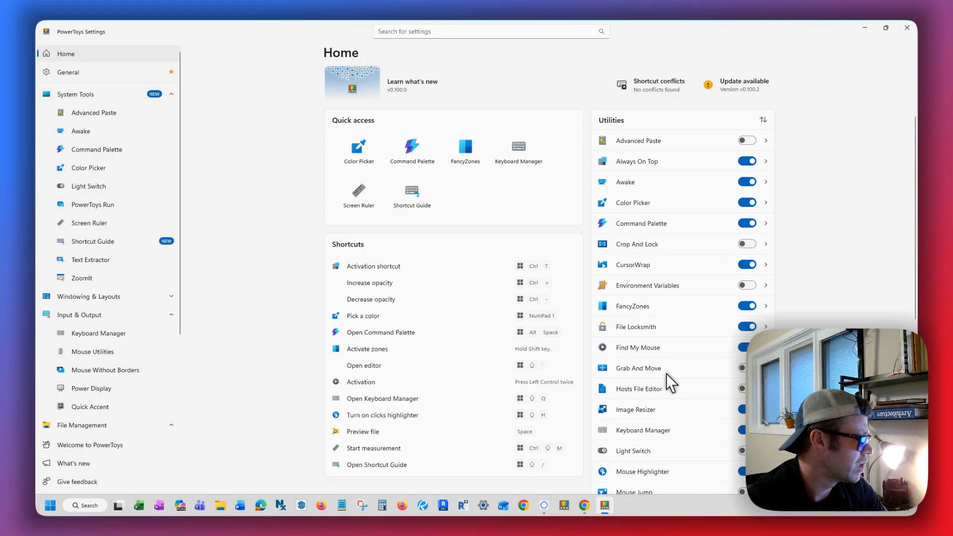
- Open the Color Picker settings and inspect the activation shortcut and activation behavior options without changing them
scroll(671, 431, down, 3)
scroll(674, 417, up, 3)
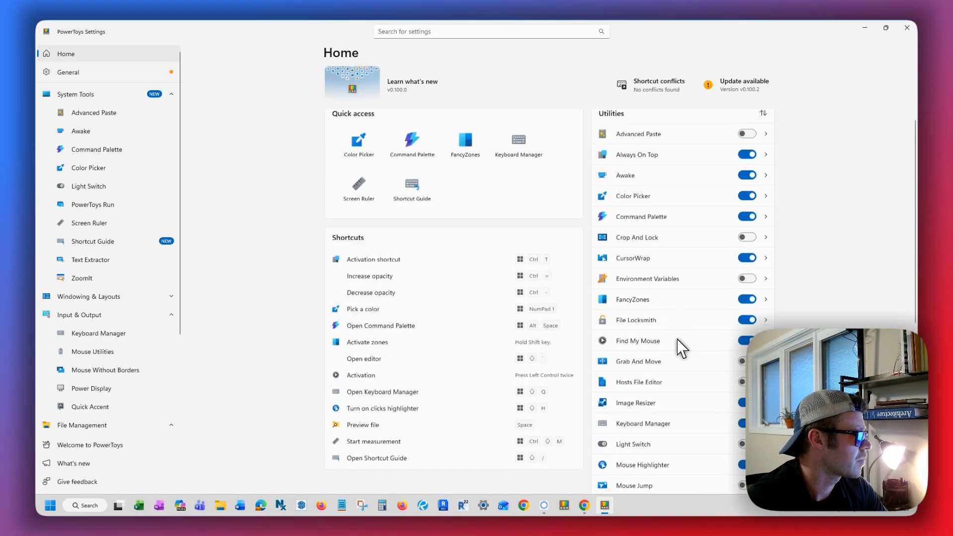
click(703, 204)
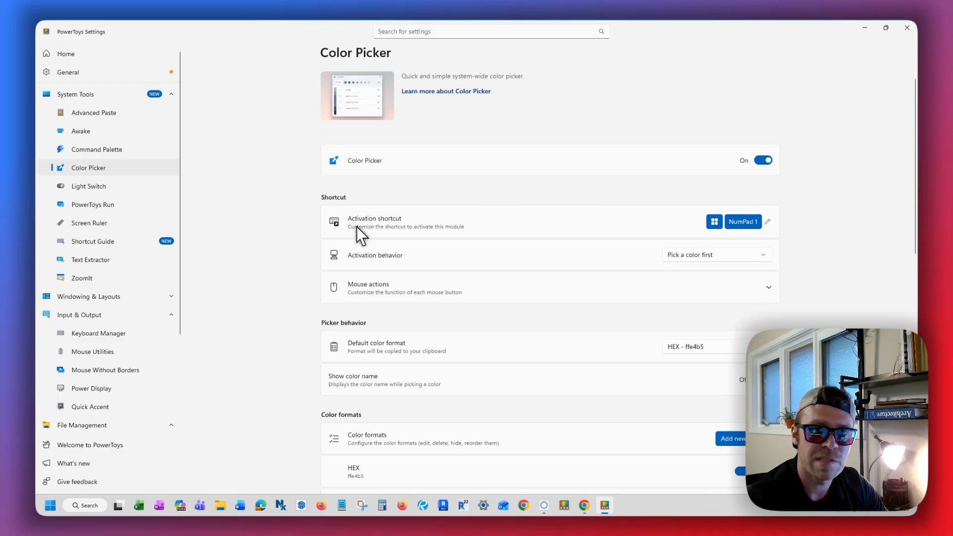
click(767, 222)
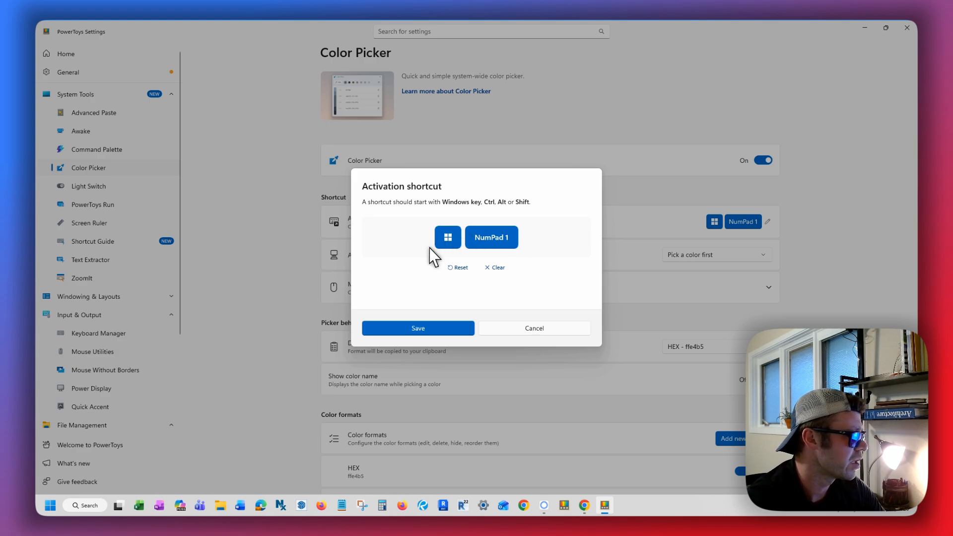
click(535, 329)
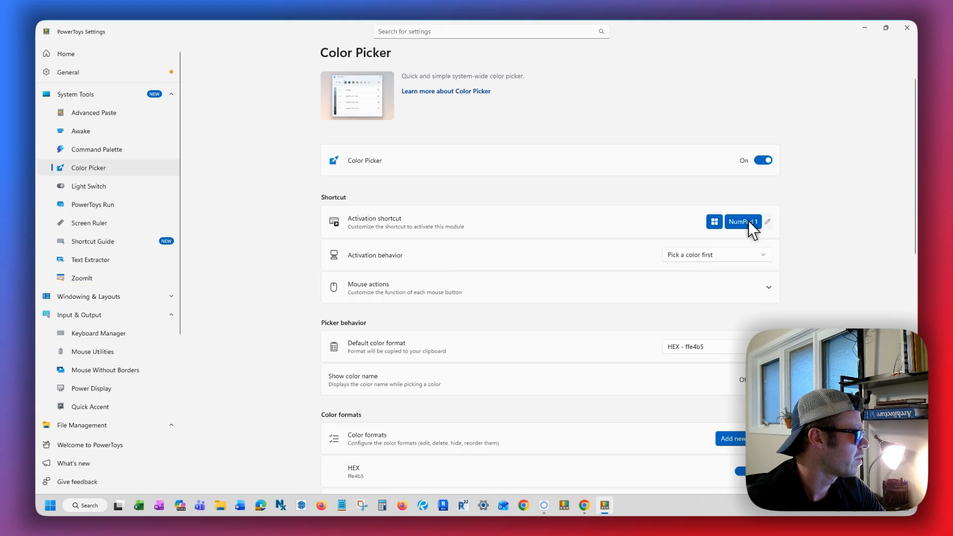
click(735, 255)
click(820, 241)
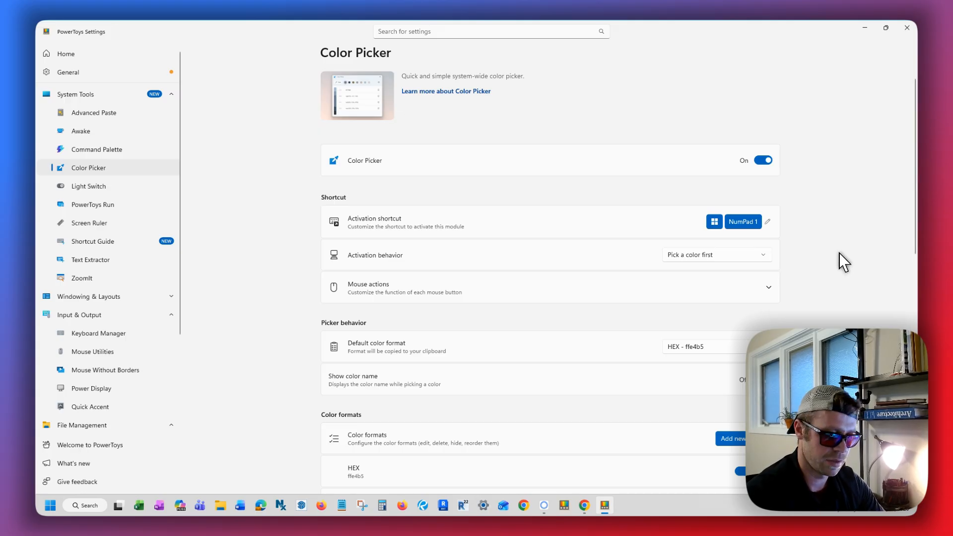
- Activate Color Picker over its settings page and look through the available color formats
key(super+KP_1)
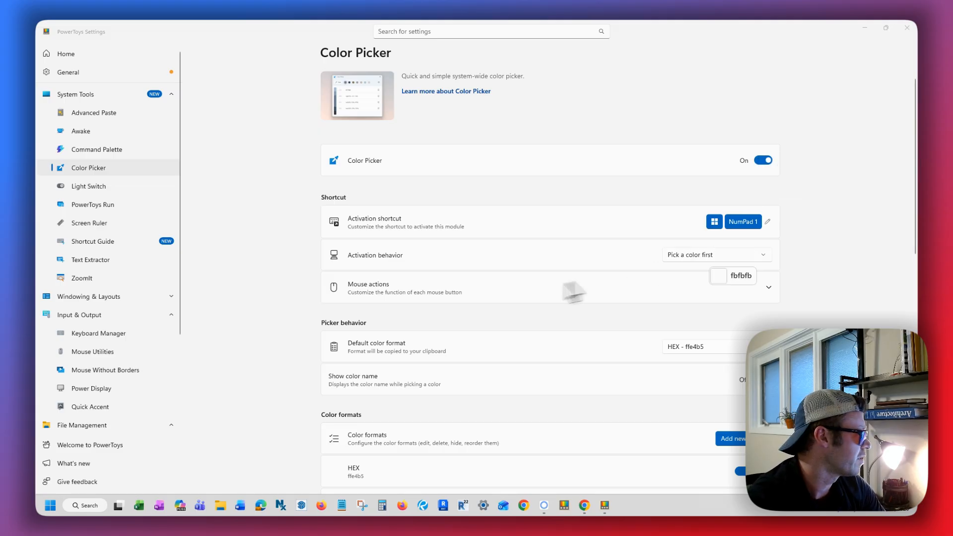
scroll(649, 278, down, 5)
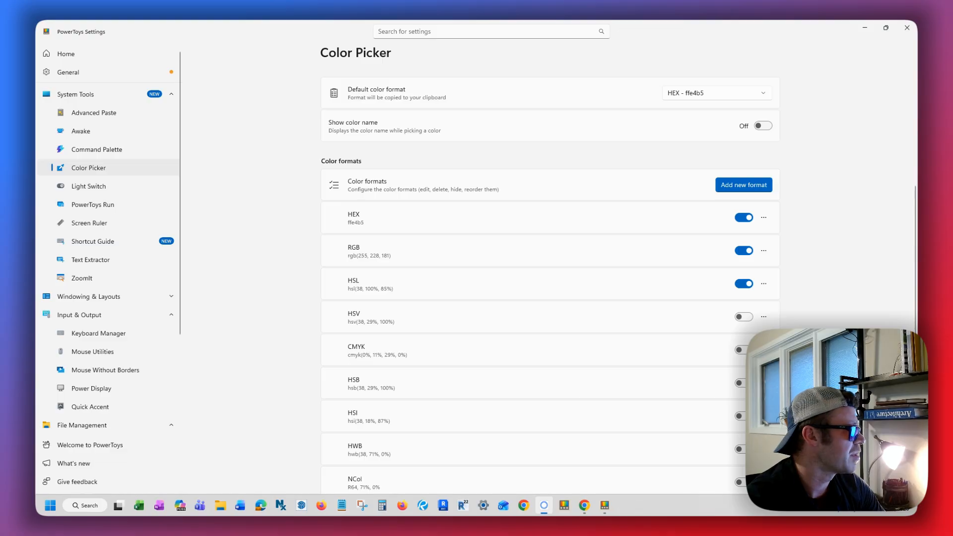
scroll(800, 242, up, 3)
scroll(799, 234, up, 1)
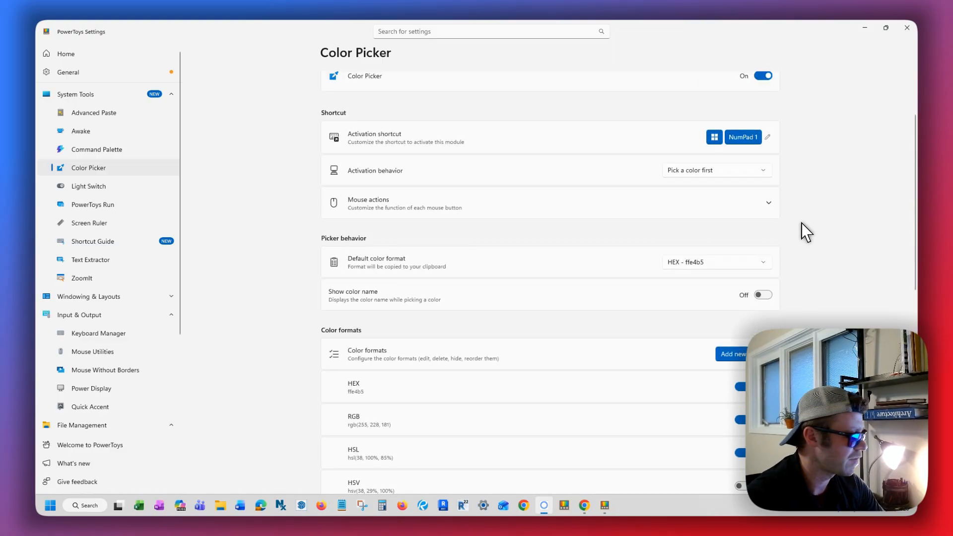
- Try Color Picker over the settings page, cancel it, and restart it to magnify the screen and sample the blank page background
key(super+KP_1)
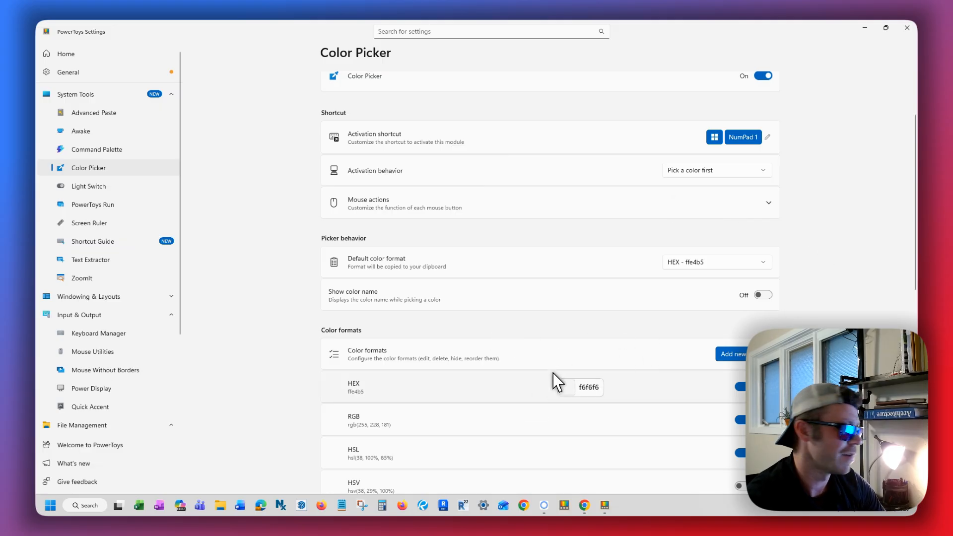
key(Escape)
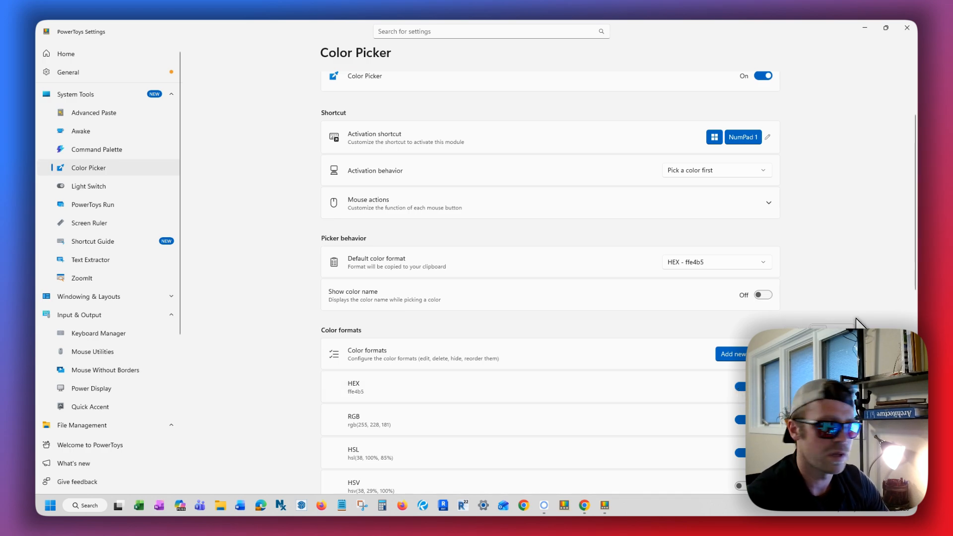
key(super+KP_1)
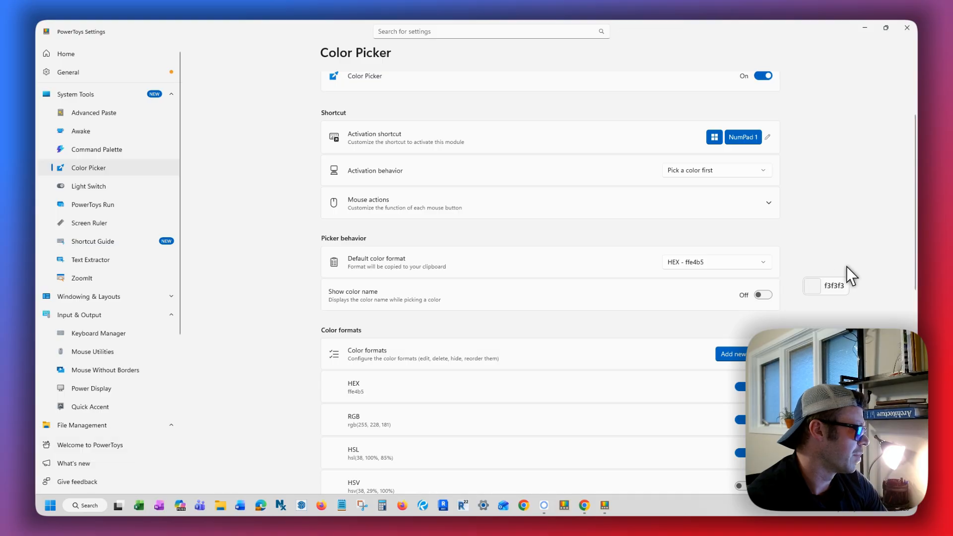
scroll(515, 183, up, 2)
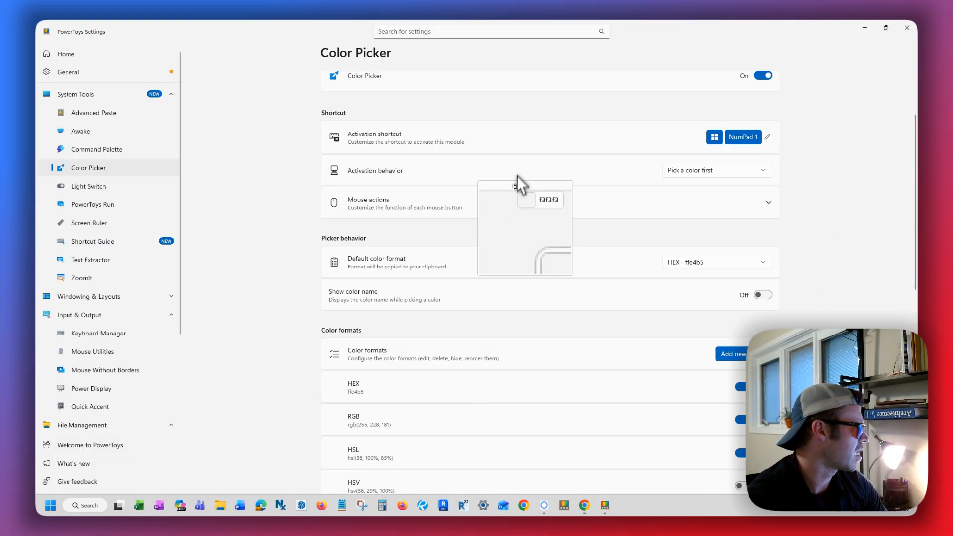
click(259, 115)
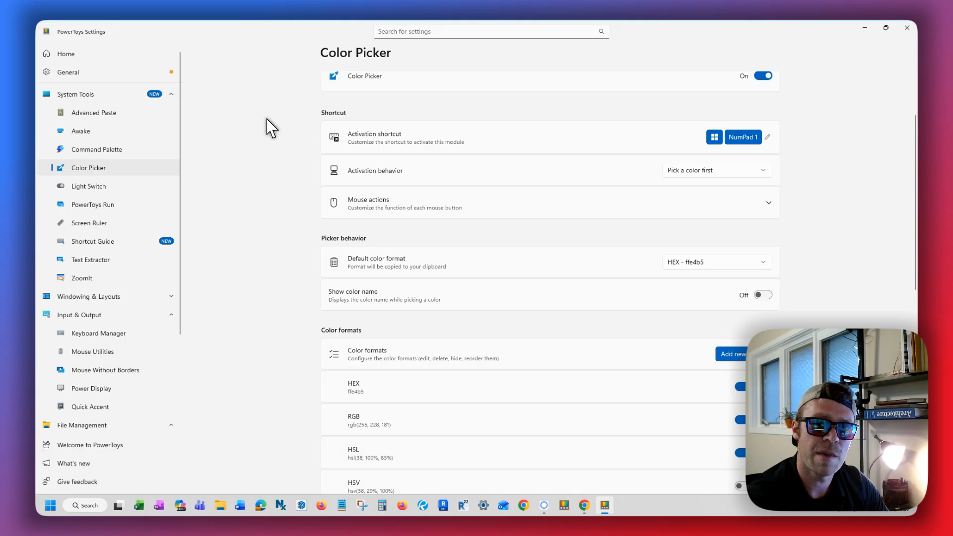
- Open the Always On Top settings from Home and review its shortcuts, border color modes, pinning sound and excluded apps
click(63, 54)
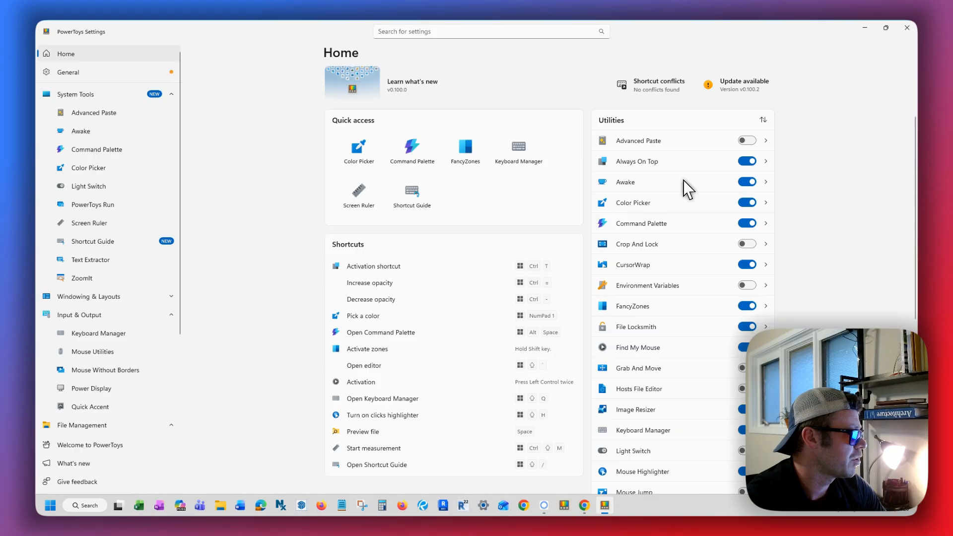
click(694, 164)
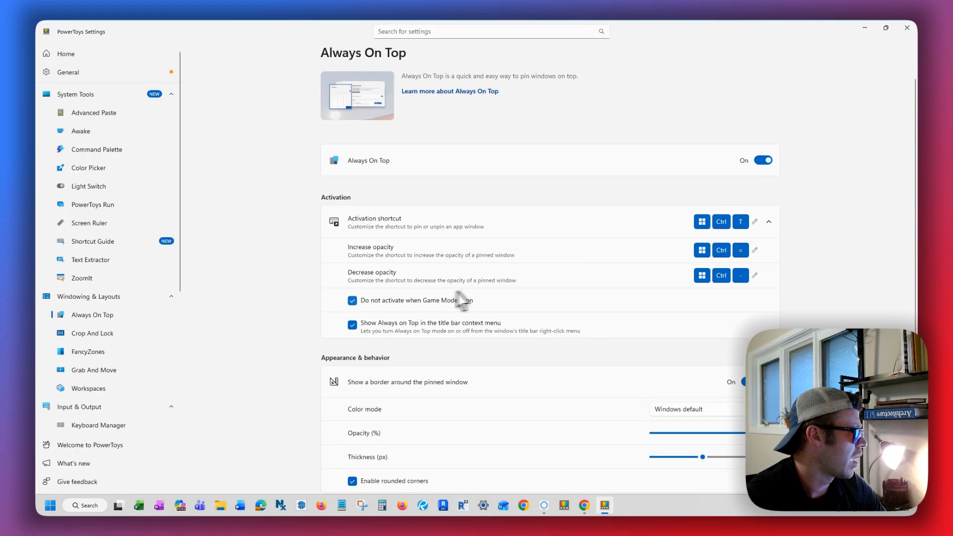
scroll(540, 307, down, 3)
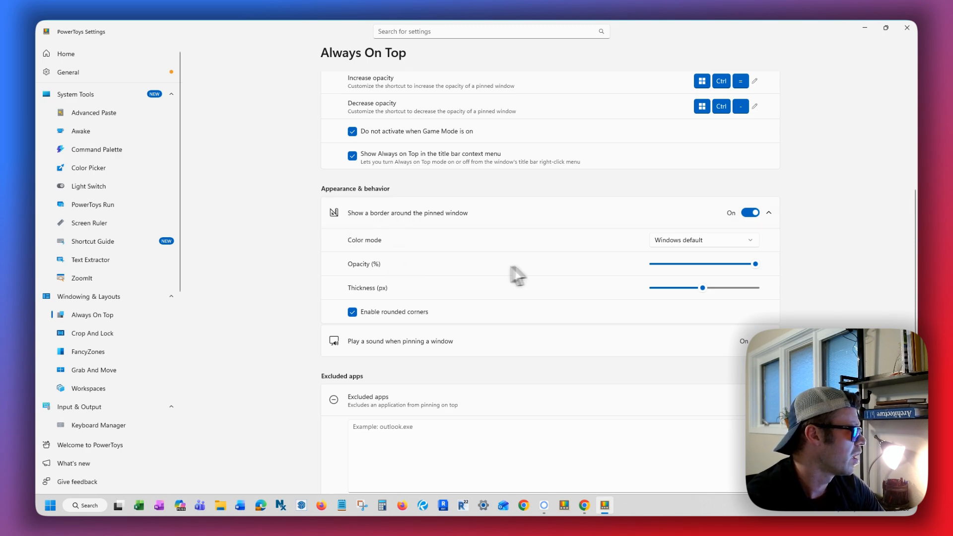
click(745, 244)
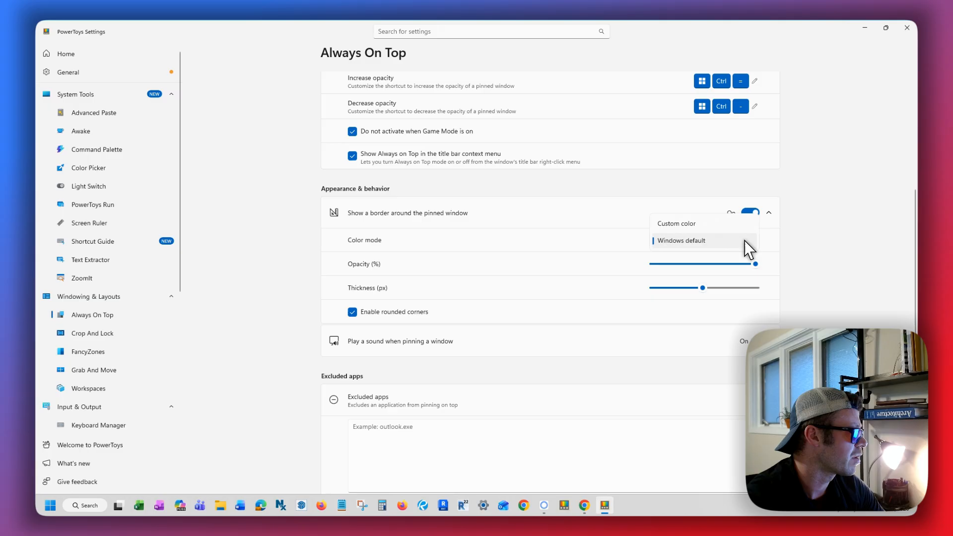
click(836, 241)
scroll(434, 278, down, 1)
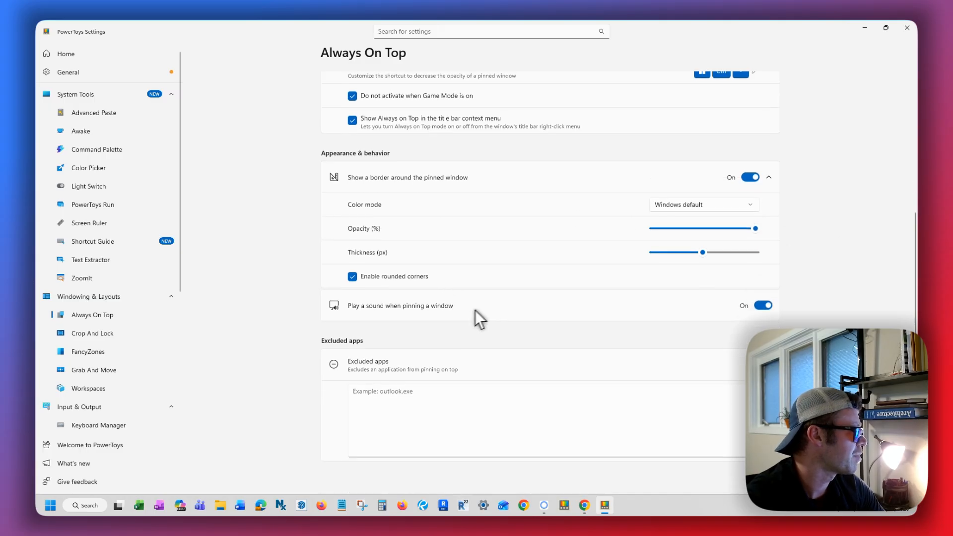
scroll(478, 319, up, 5)
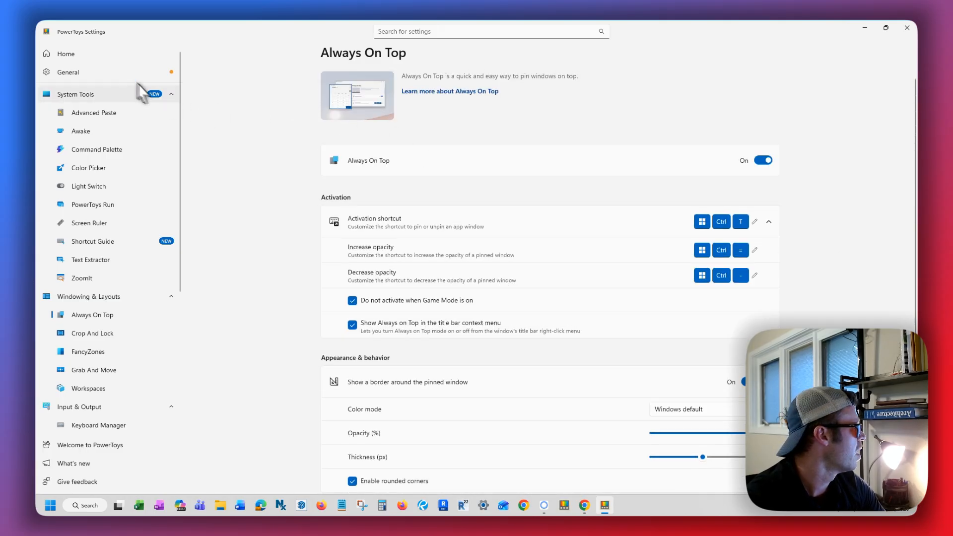
- Open the Keyboard Manager settings from Home, launch the remapping editor, and move its window into view
click(100, 57)
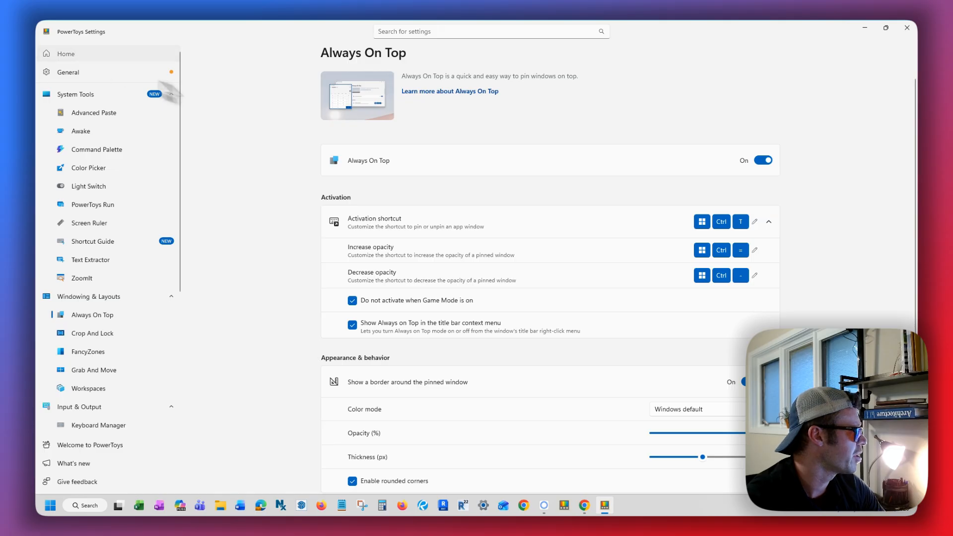
scroll(675, 343, down, 2)
scroll(680, 357, down, 1)
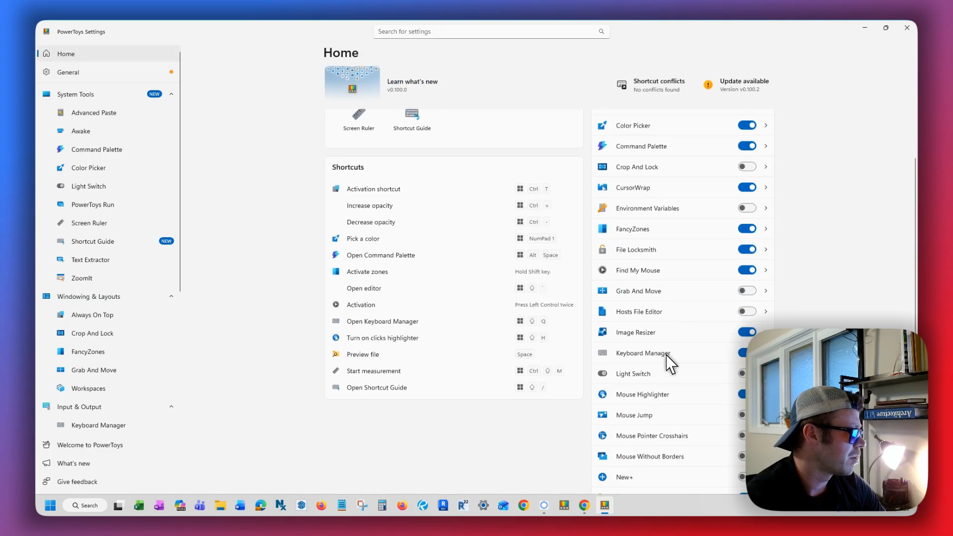
click(670, 353)
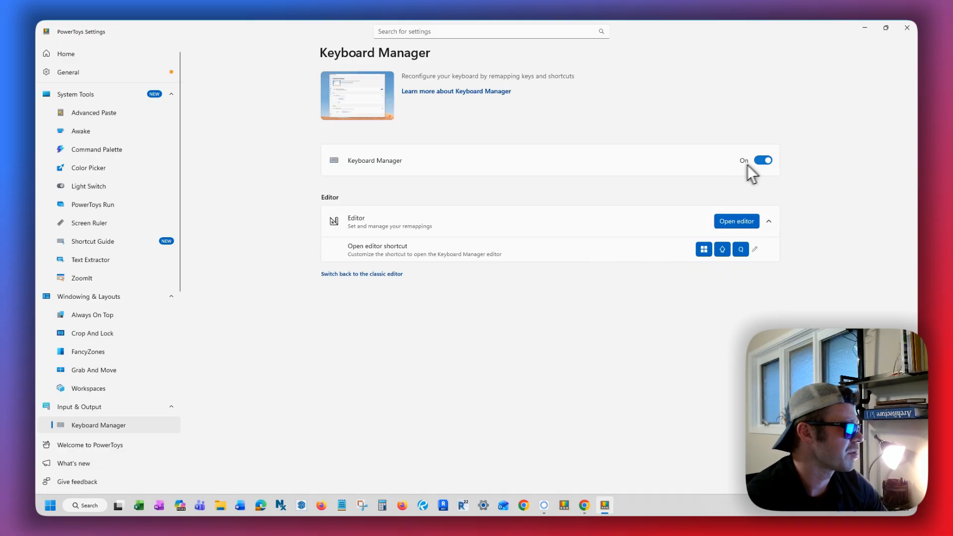
click(741, 221)
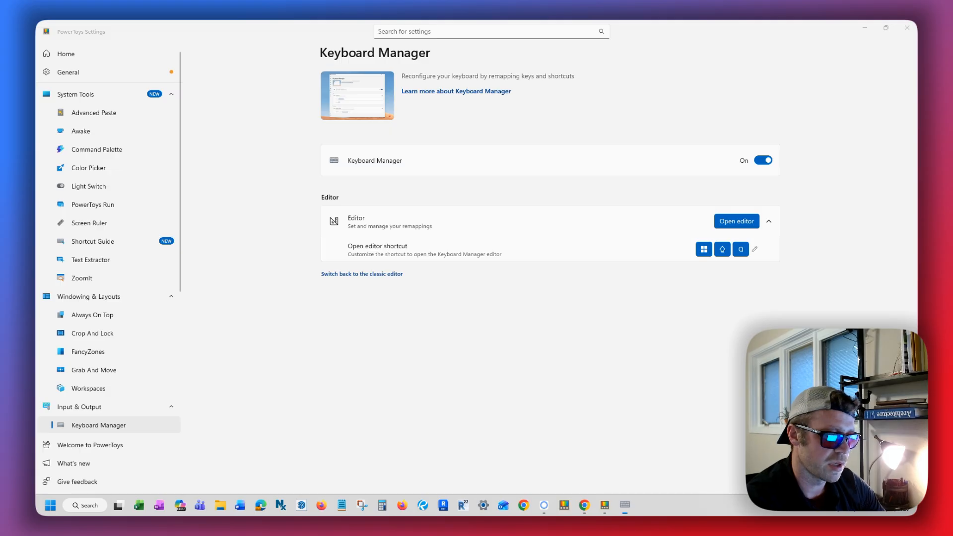
drag(916, 130, 549, 106)
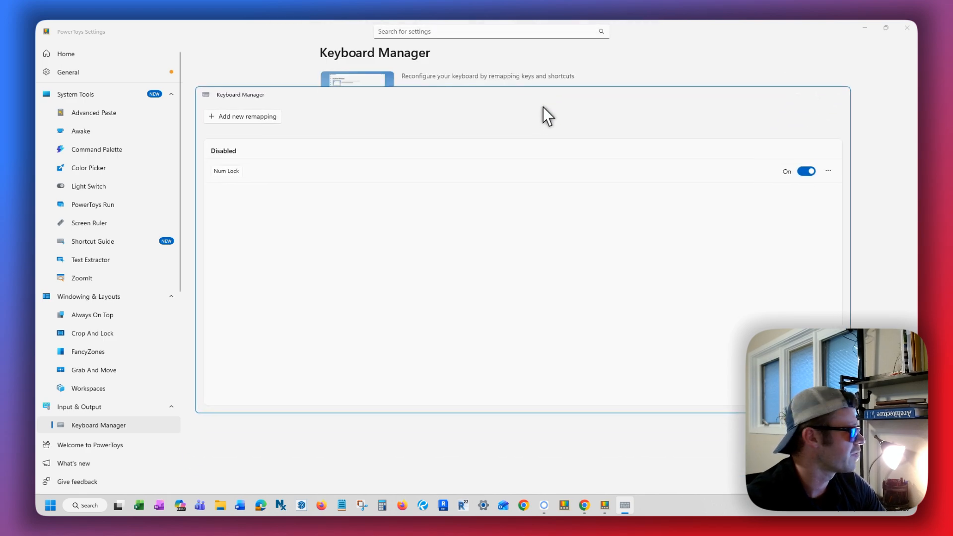
- Start a new remapping with Key or shortcut as the trigger type and record G as the trigger key
click(248, 117)
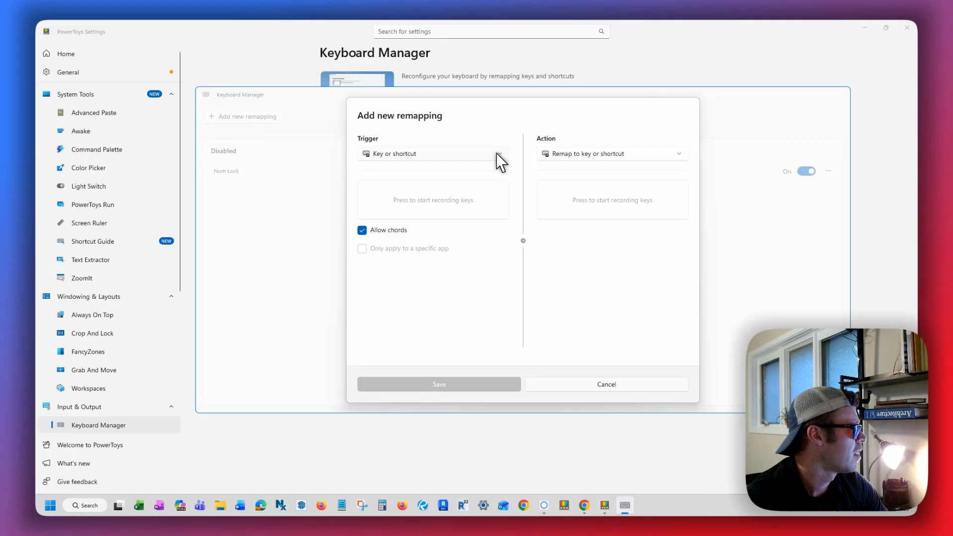
click(421, 153)
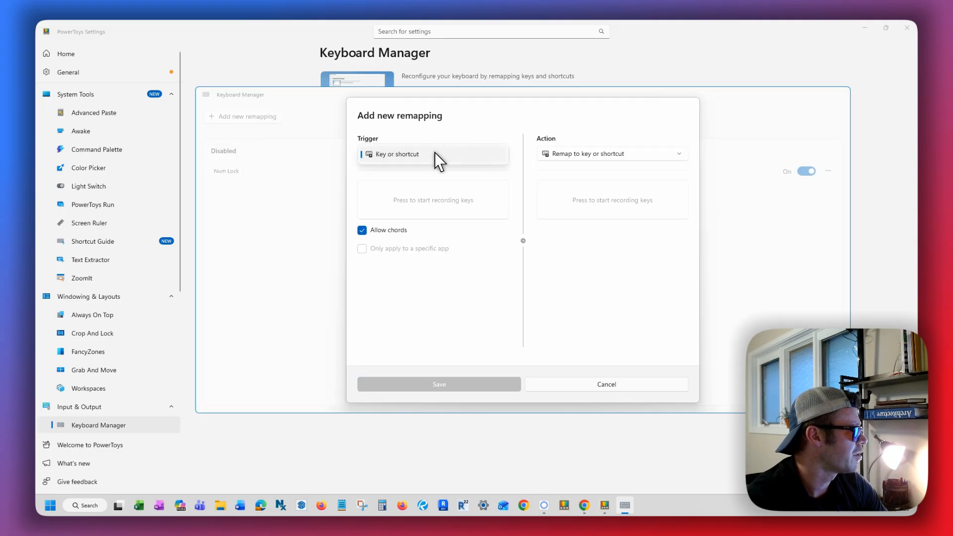
click(436, 153)
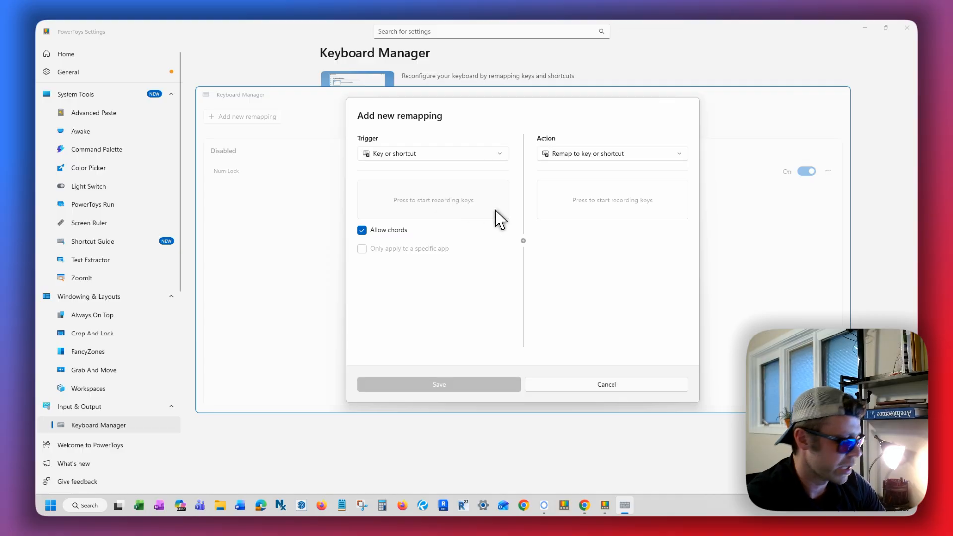
click(466, 205)
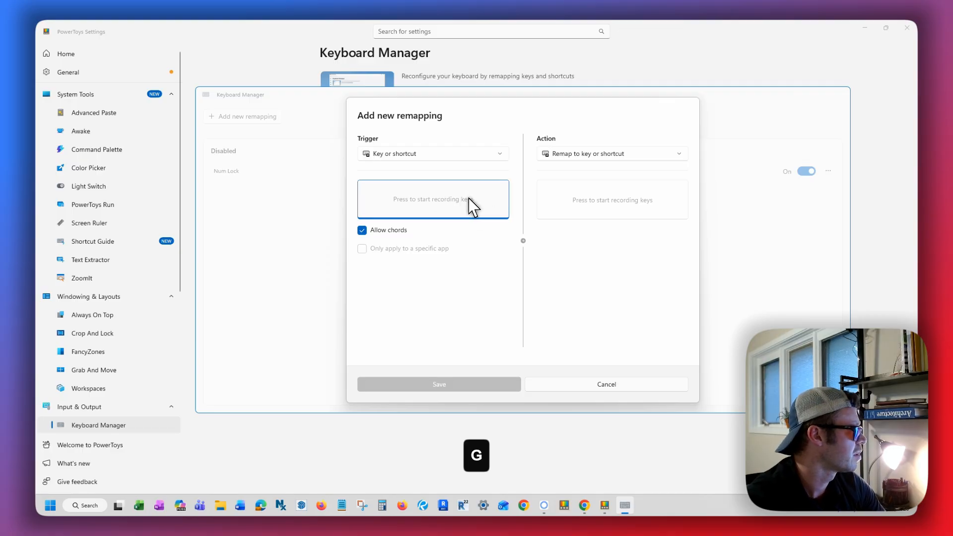
key(g)
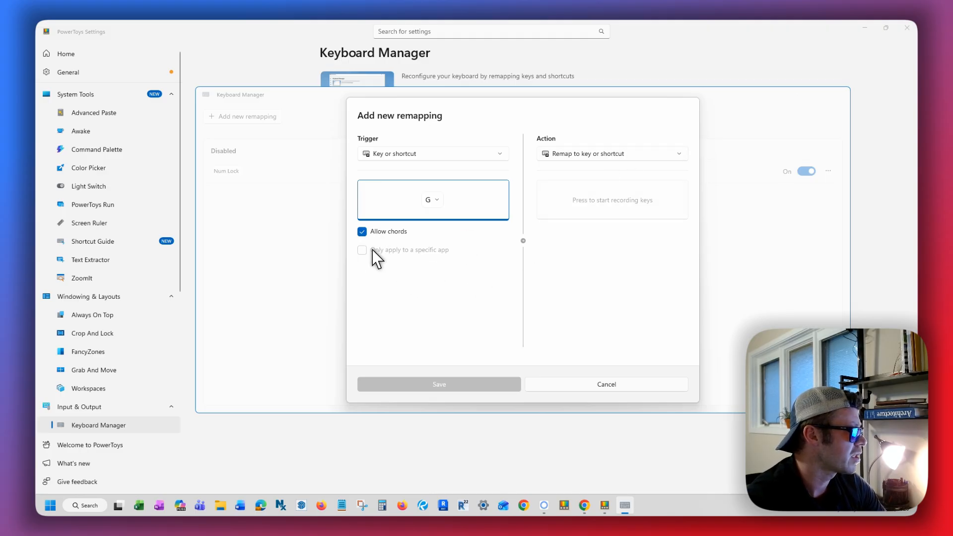
- Look through the action types for the G remapping, choose Disable key or shortcut, and cancel the new remapping
click(657, 152)
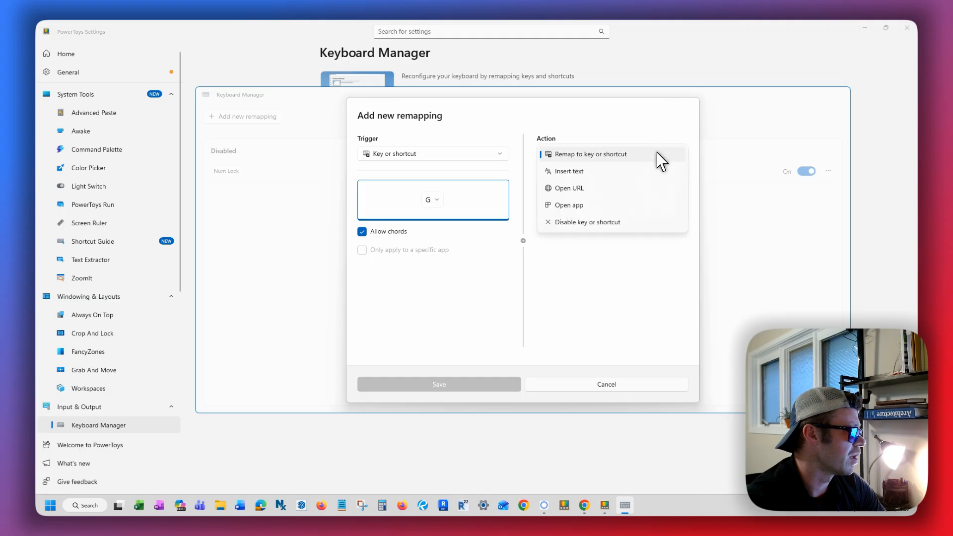
click(620, 153)
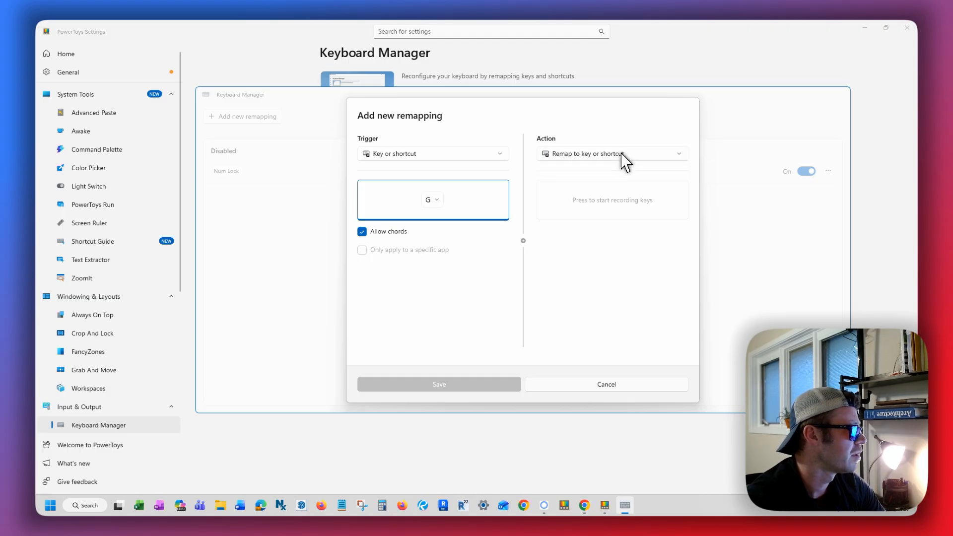
click(625, 154)
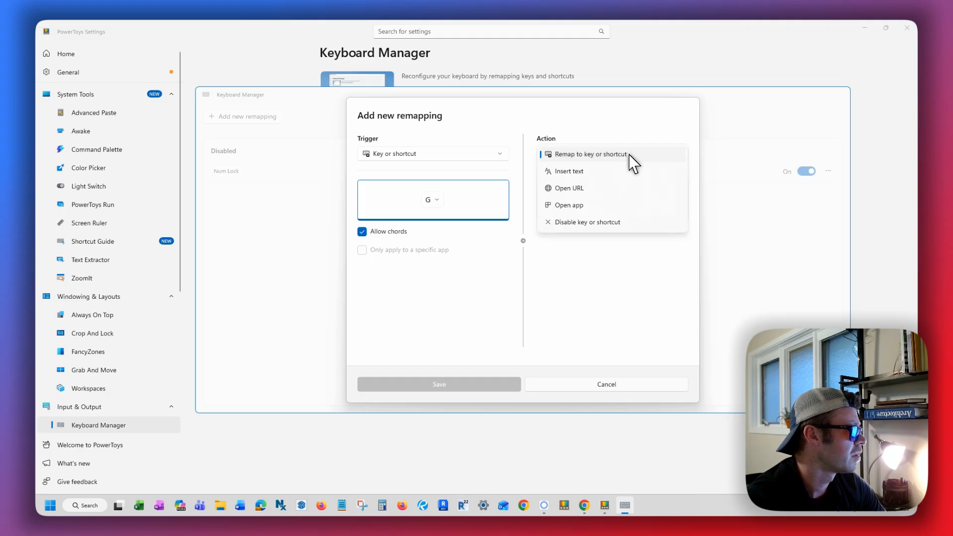
click(601, 225)
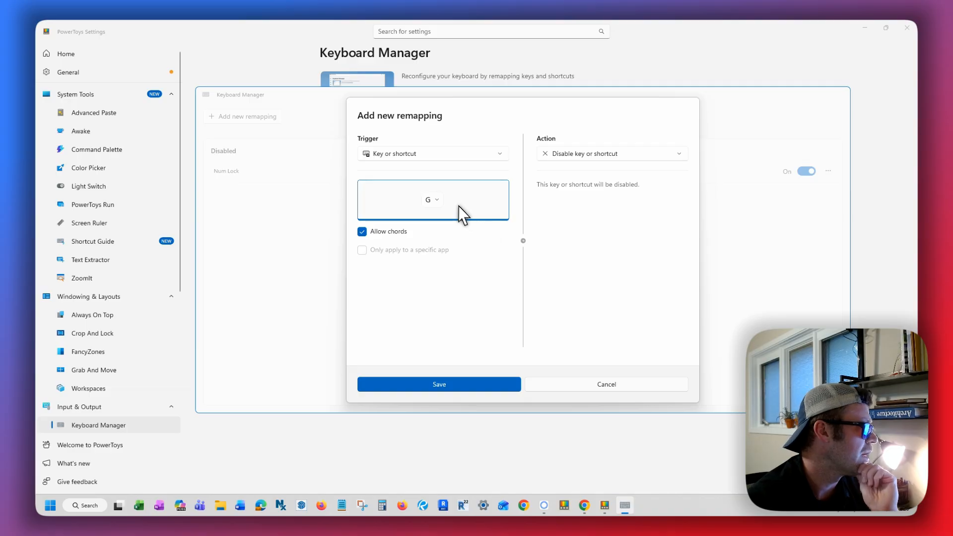
click(633, 382)
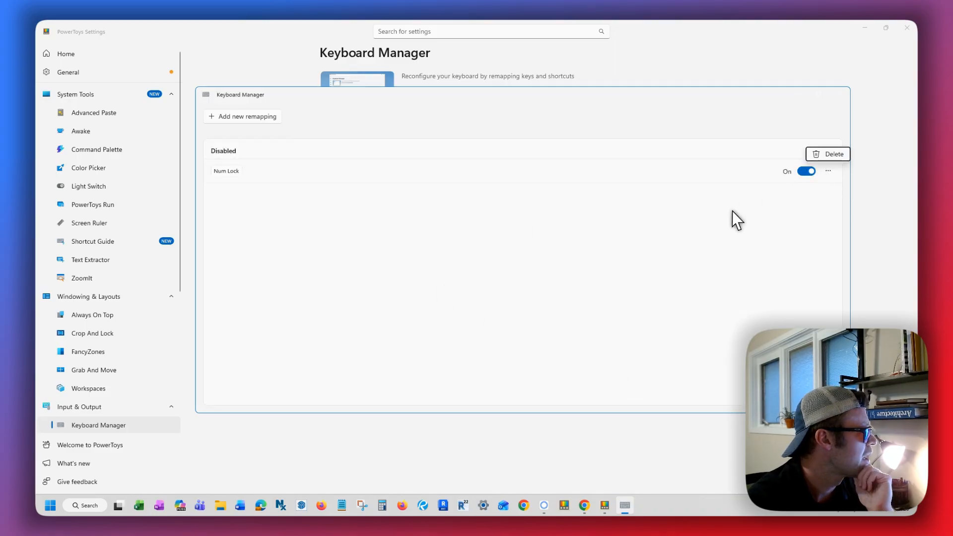
- Open the disabled Num Lock remapping, look at its trigger key choices, and save it
click(240, 171)
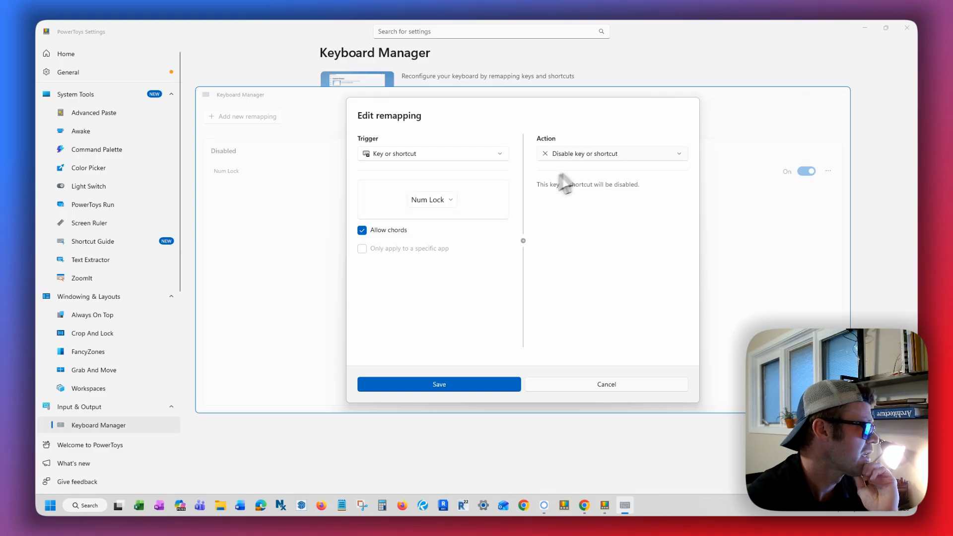
click(445, 198)
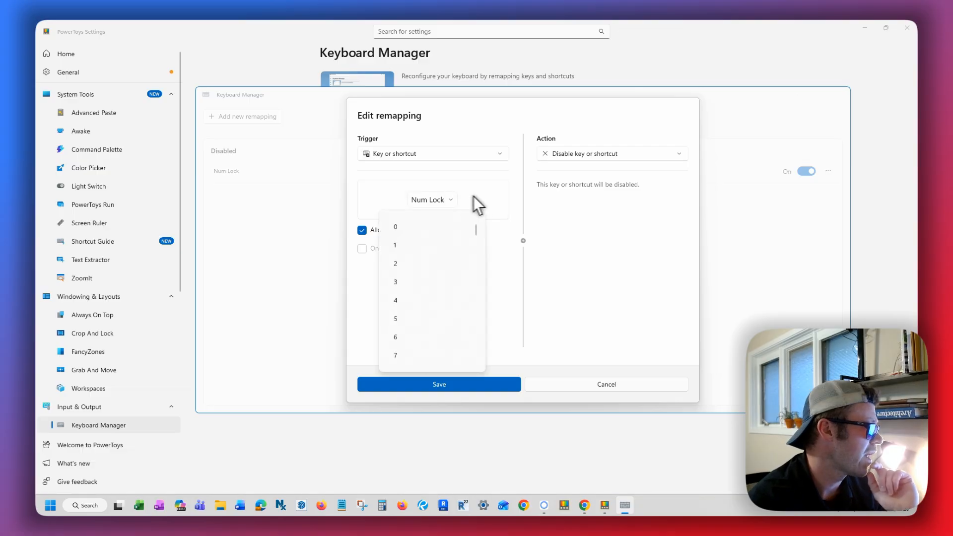
click(443, 196)
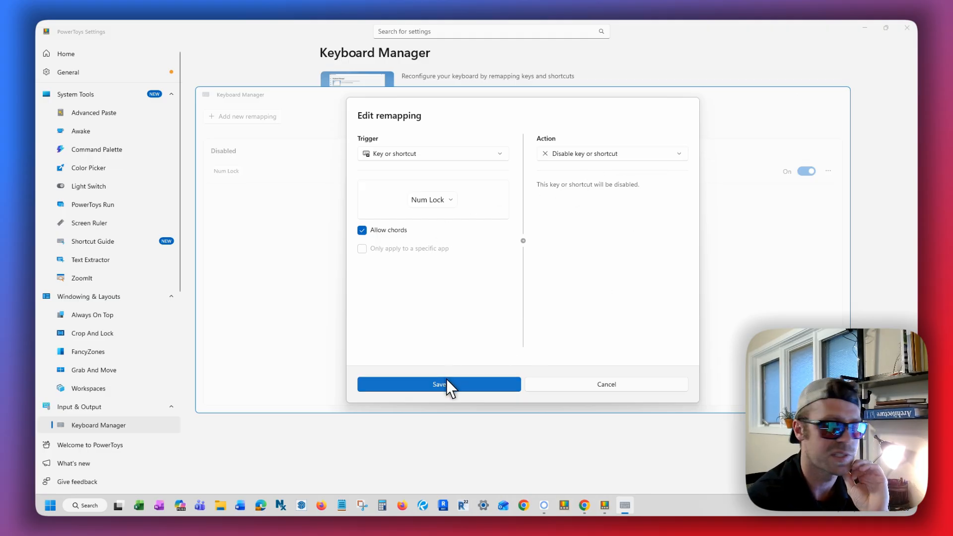
click(480, 391)
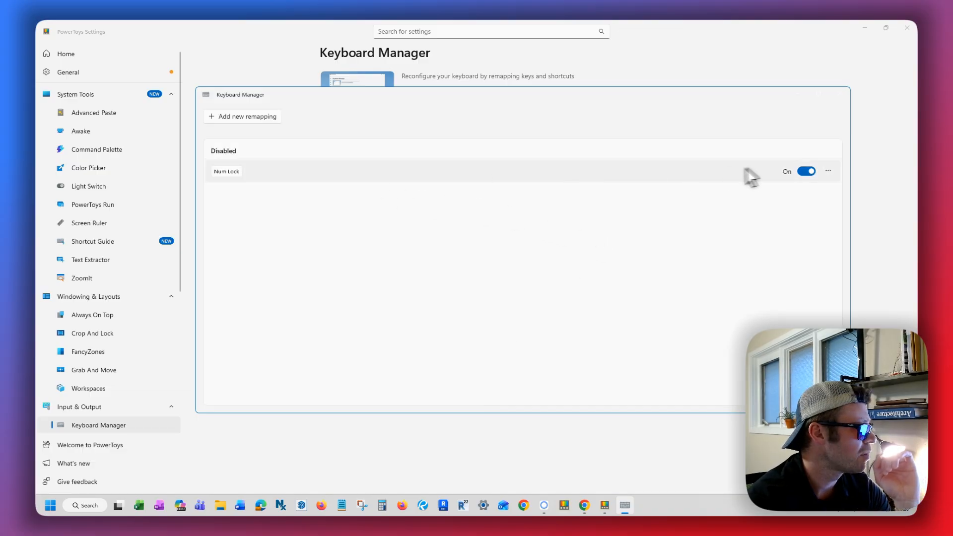
- Check the extra options of the Num Lock remapping, reopen it for review, and cancel the edit
click(827, 171)
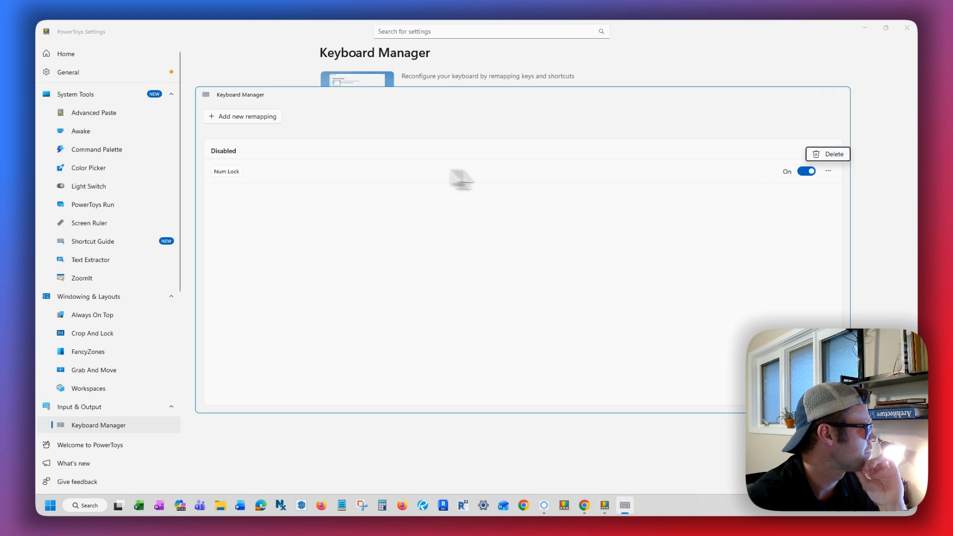
click(232, 172)
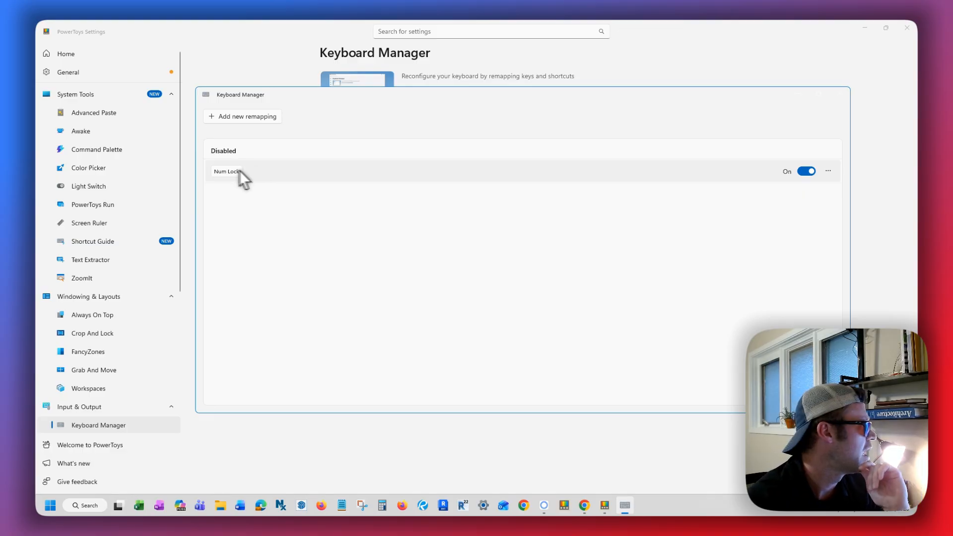
click(237, 172)
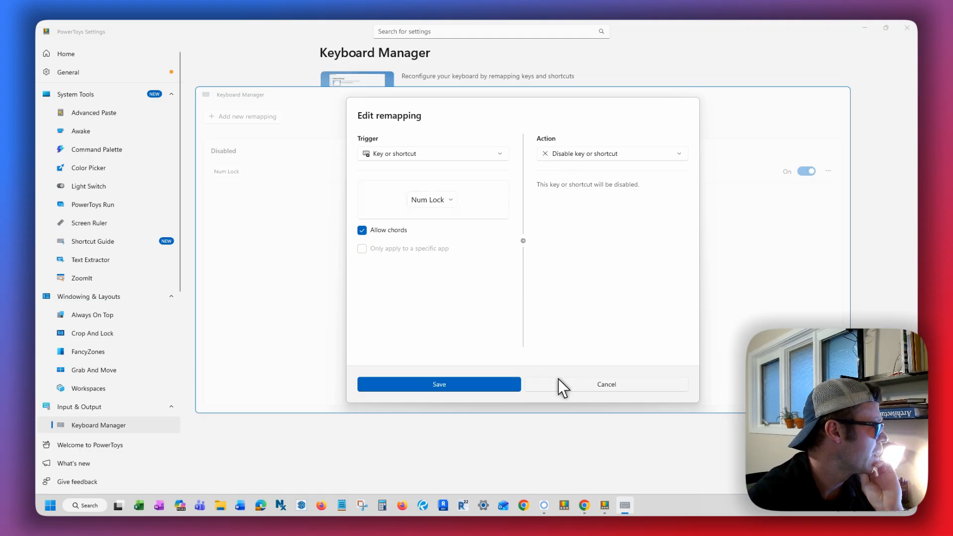
click(597, 379)
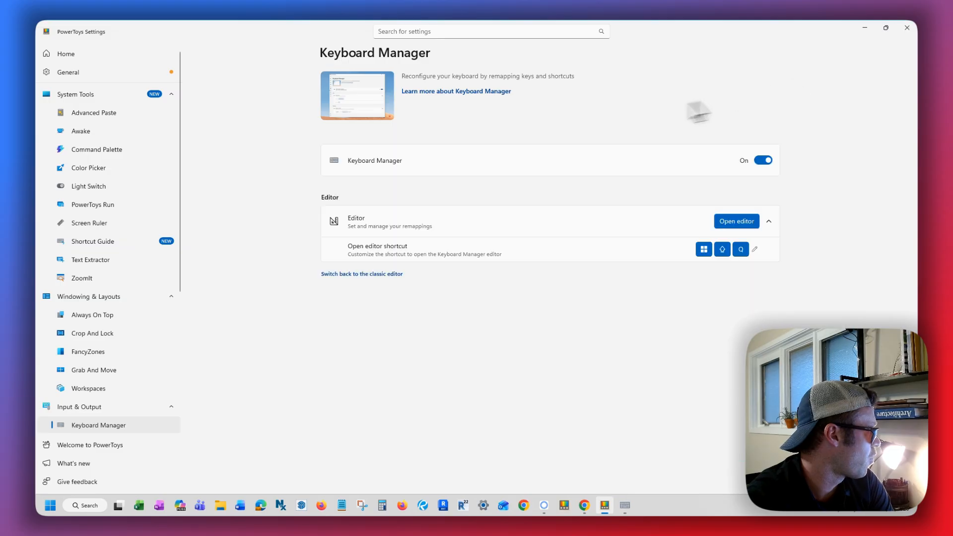
- Open the Find My Mouse settings from Home and review the CursorWrap, Find My Mouse and Mouse Highlighter options
click(93, 56)
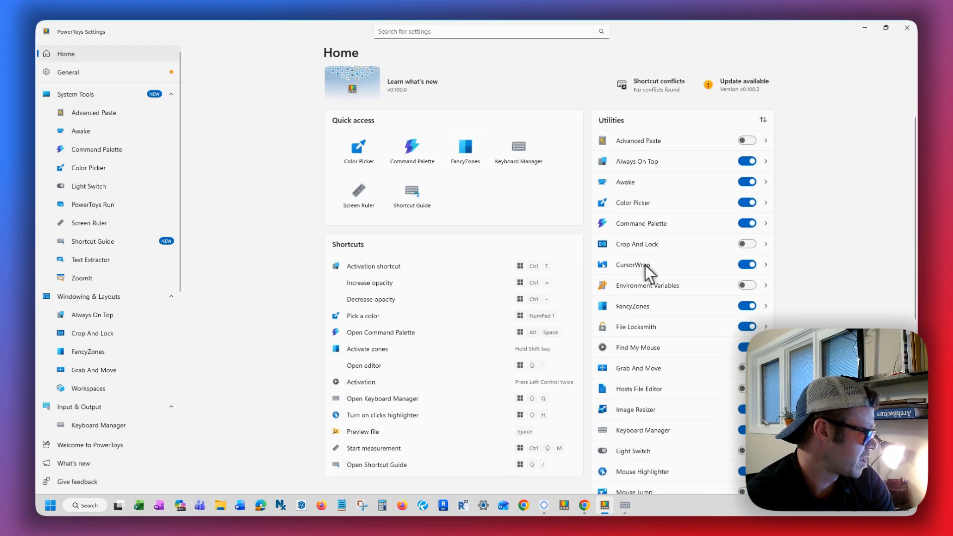
click(683, 350)
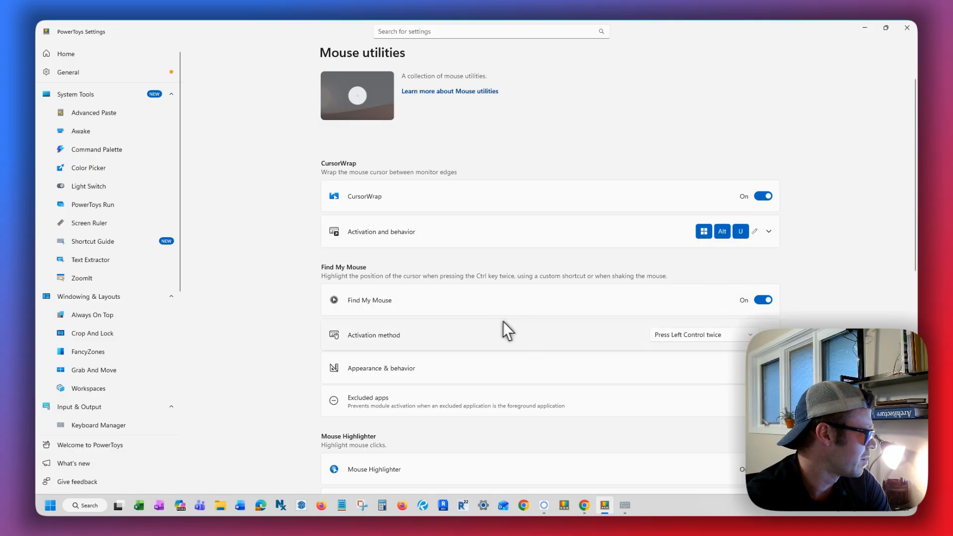
scroll(503, 330, down, 3)
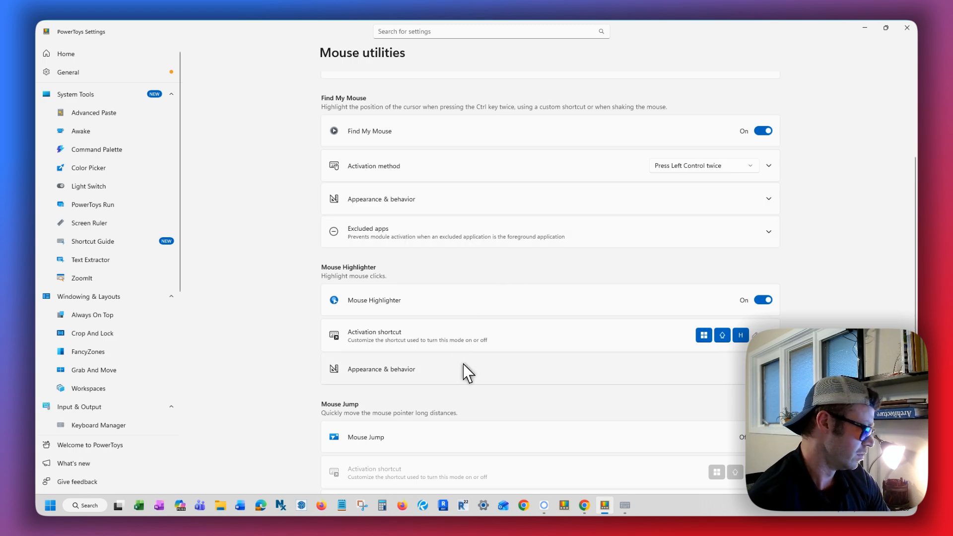
scroll(461, 228, up, 2)
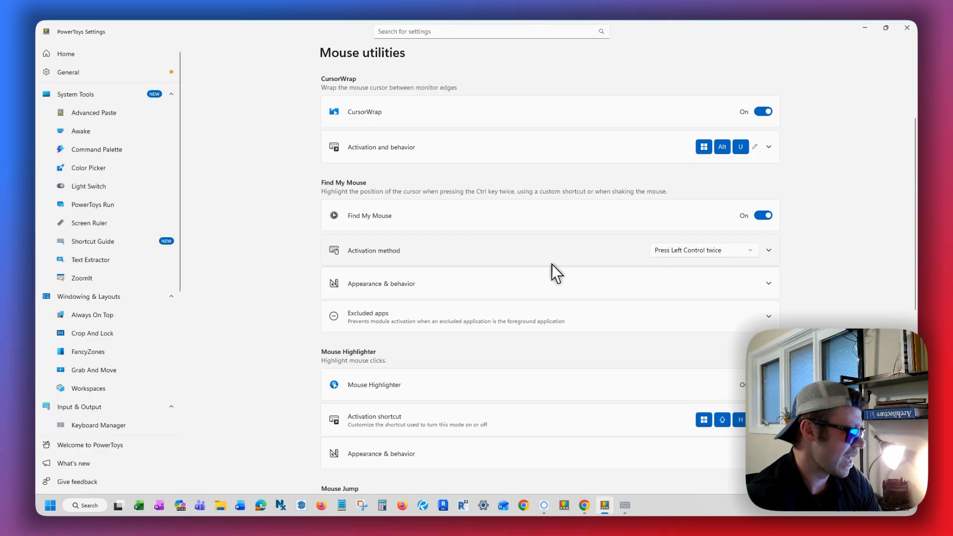
- Demonstrate Find My Mouse by activating the cursor spotlight several times over the settings page and dismissing it
key(ctrl)
key(ctrl)
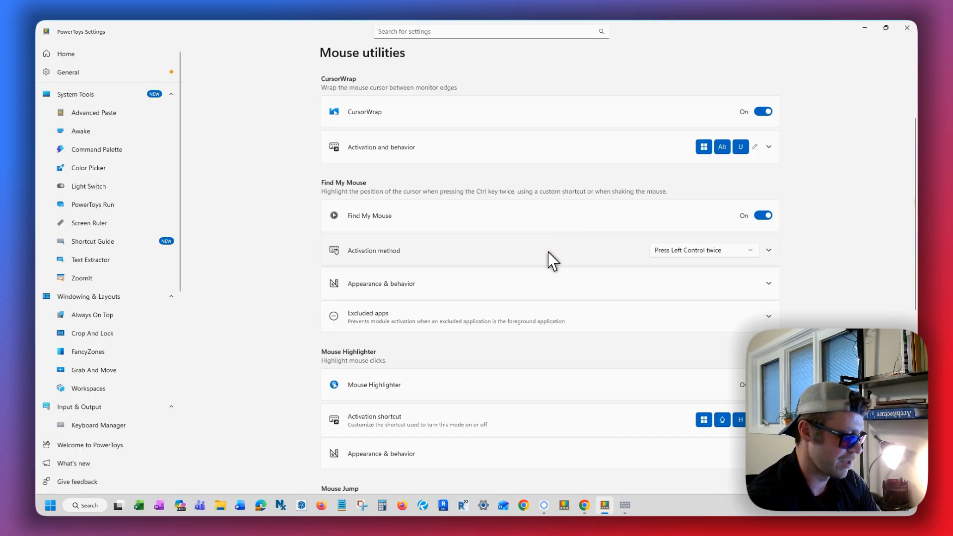
key(ctrl)
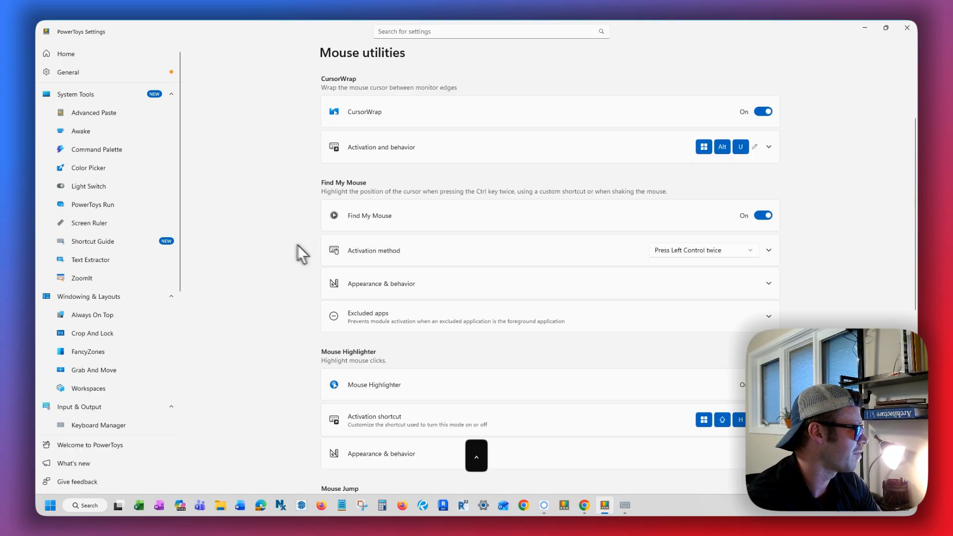
click(279, 196)
key(ctrl)
click(319, 206)
click(266, 226)
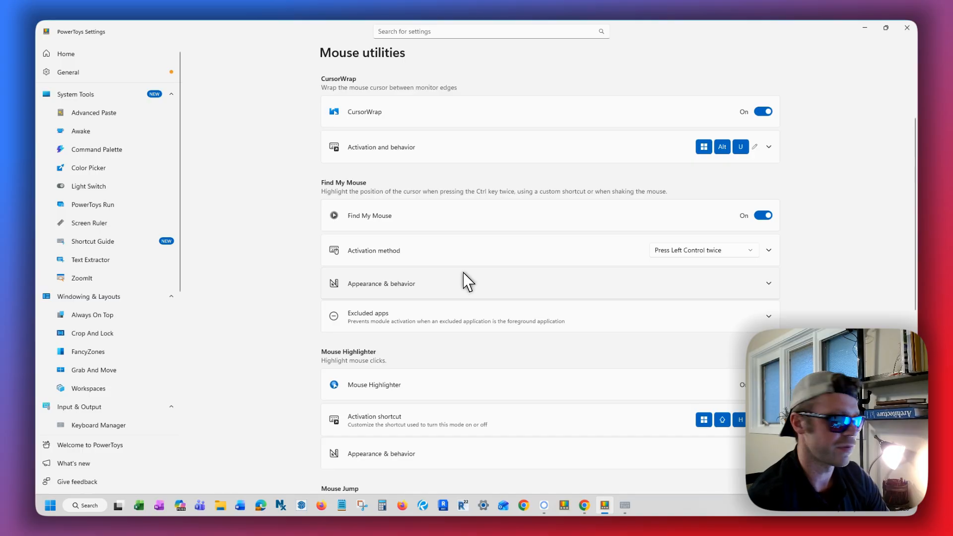
- Review the remaining Mouse utilities settings, including Mouse Highlighter, Mouse Jump and Mouse Pointer Crosshairs
scroll(476, 298, down, 5)
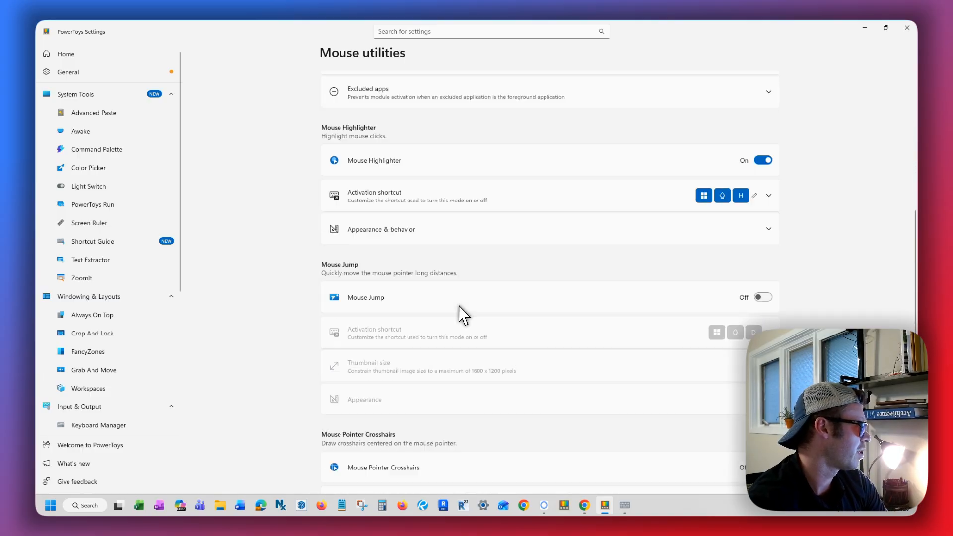
scroll(484, 305, down, 4)
scroll(510, 304, up, 10)
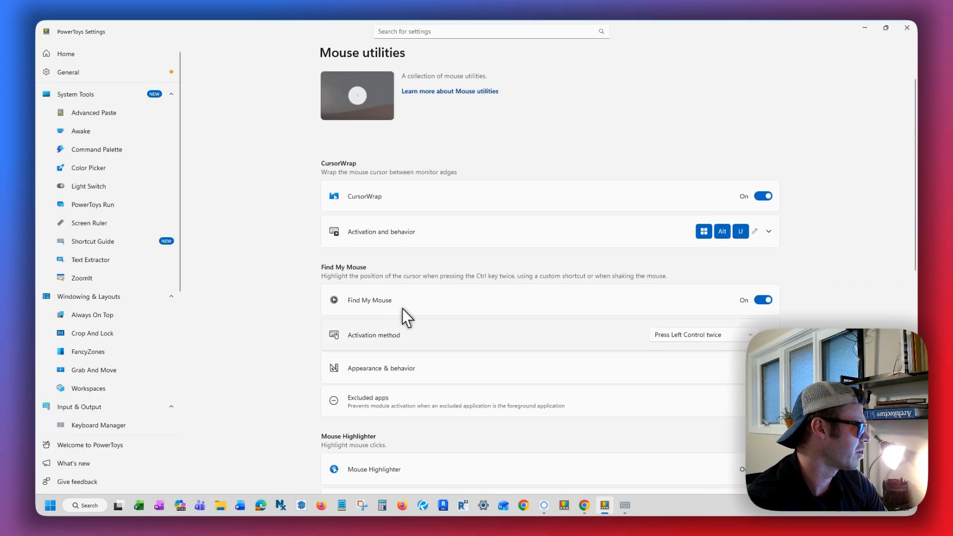
scroll(299, 304, down, 10)
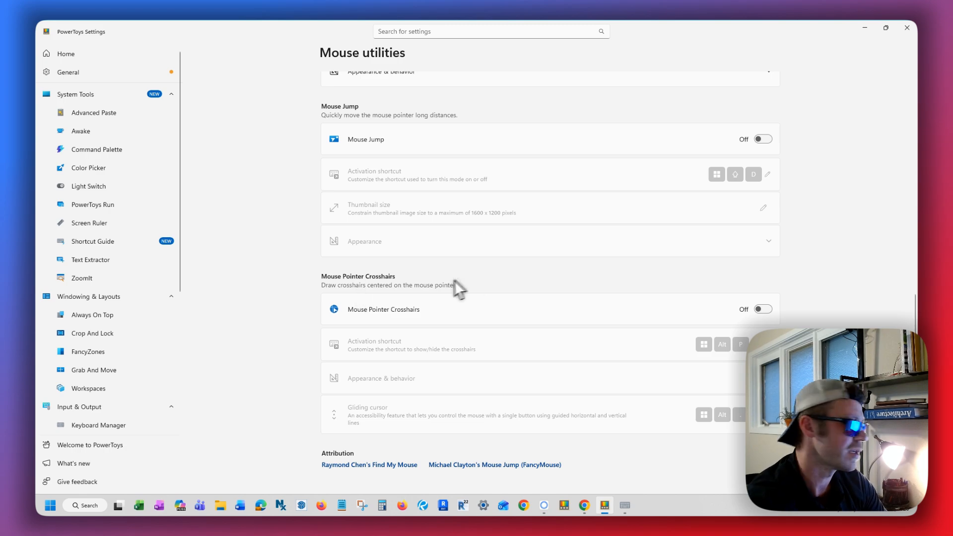
scroll(563, 272, up, 10)
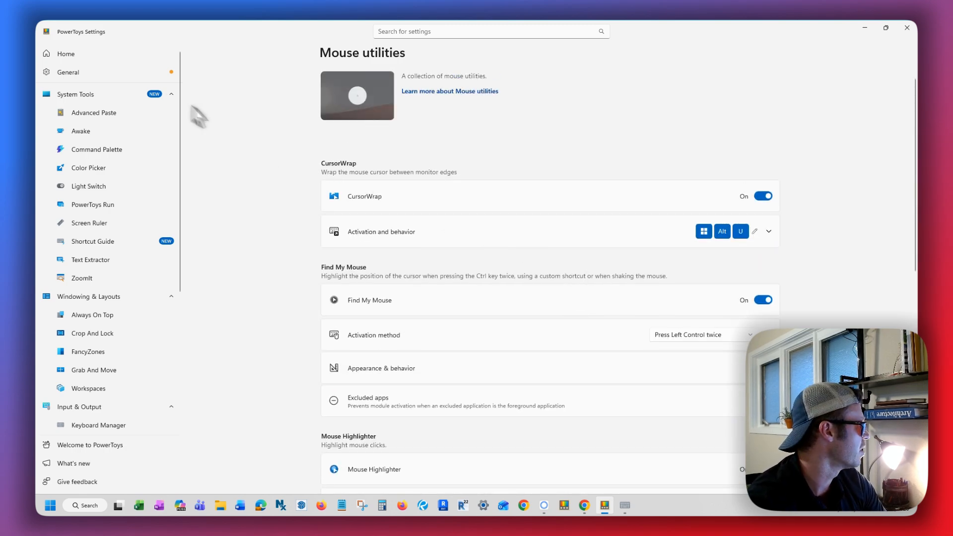
- Browse the utilities list on Home and open the Awake settings
click(85, 56)
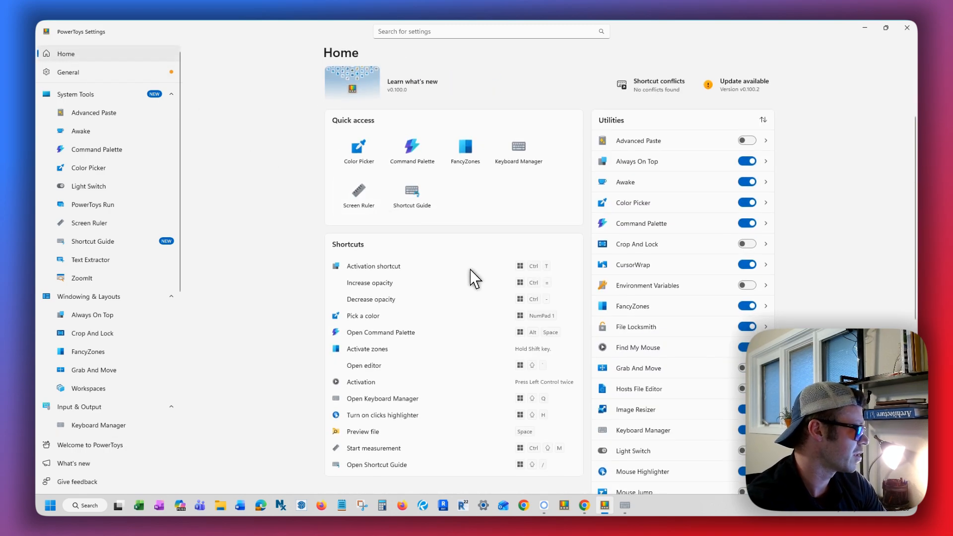
scroll(686, 294, down, 5)
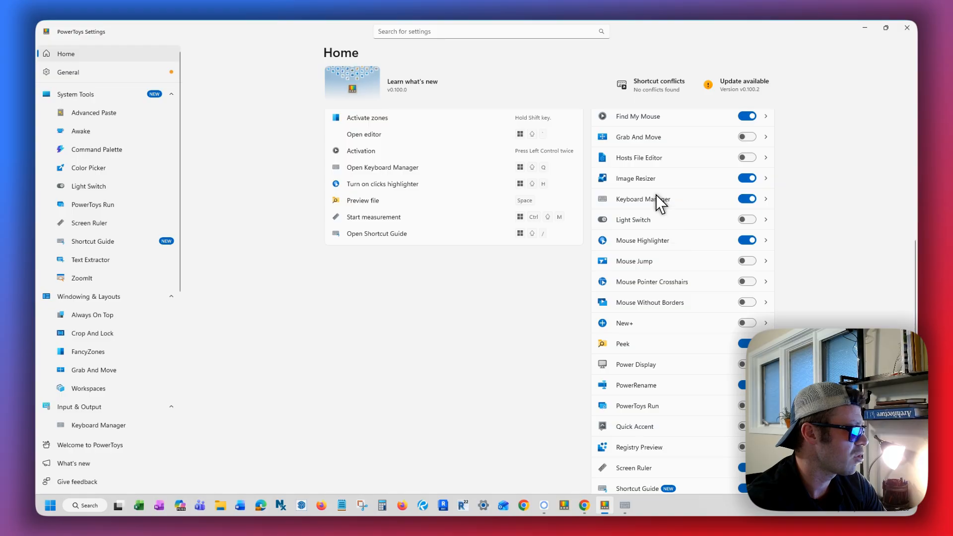
scroll(677, 246, up, 5)
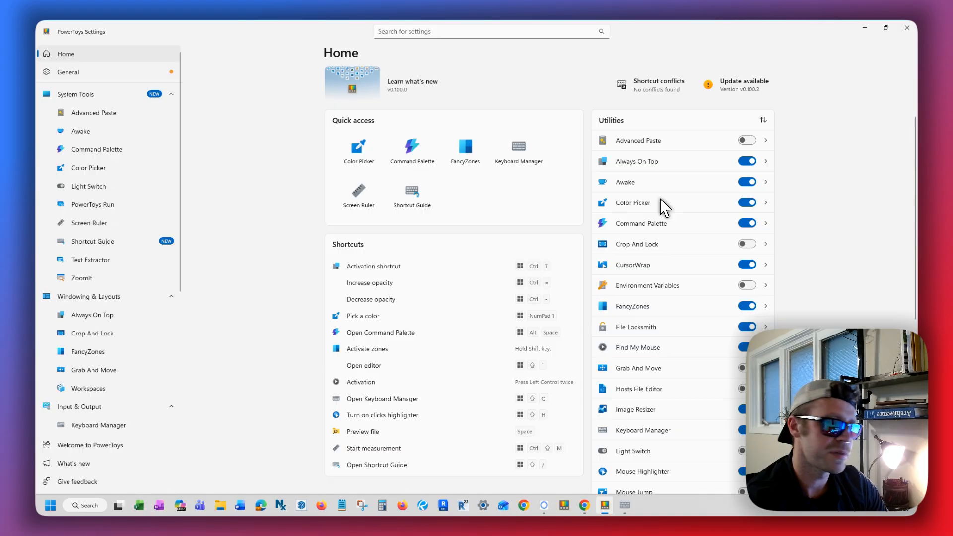
click(651, 183)
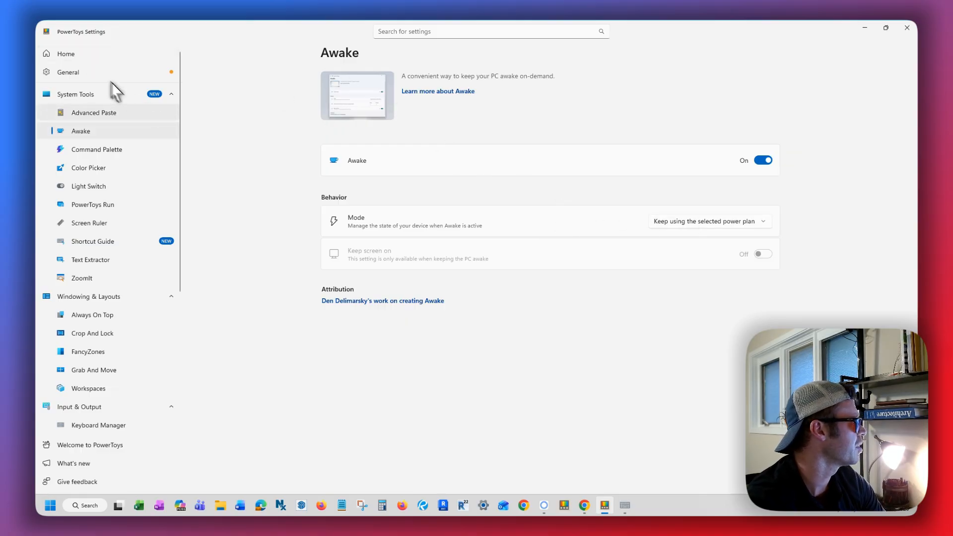
- Open the FancyZones settings from Home, launch the layout editor to view its templates, and close it
click(66, 54)
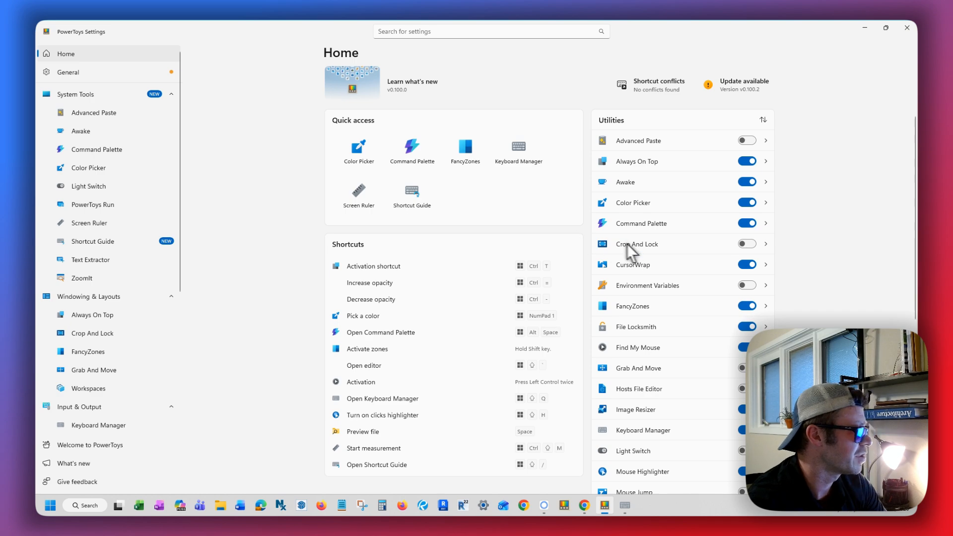
scroll(670, 268, down, 3)
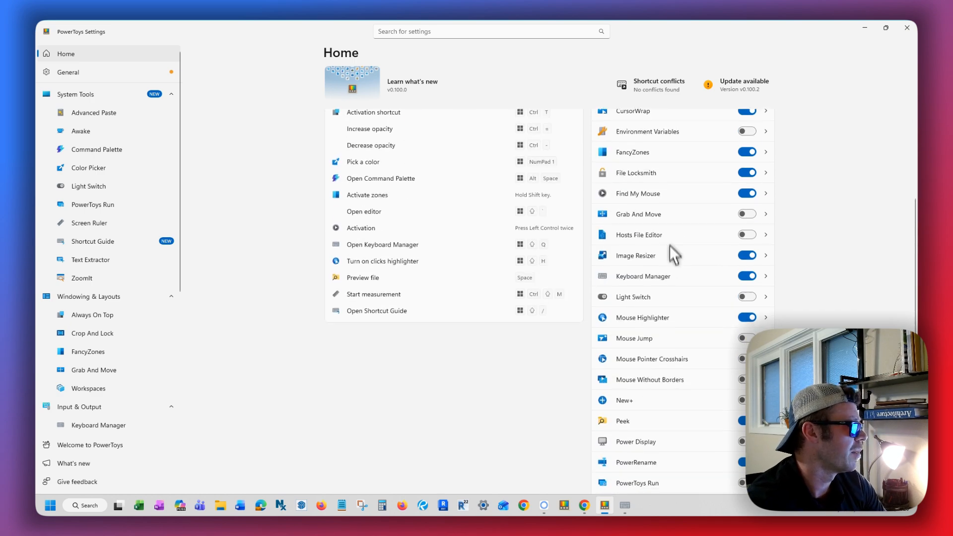
click(673, 153)
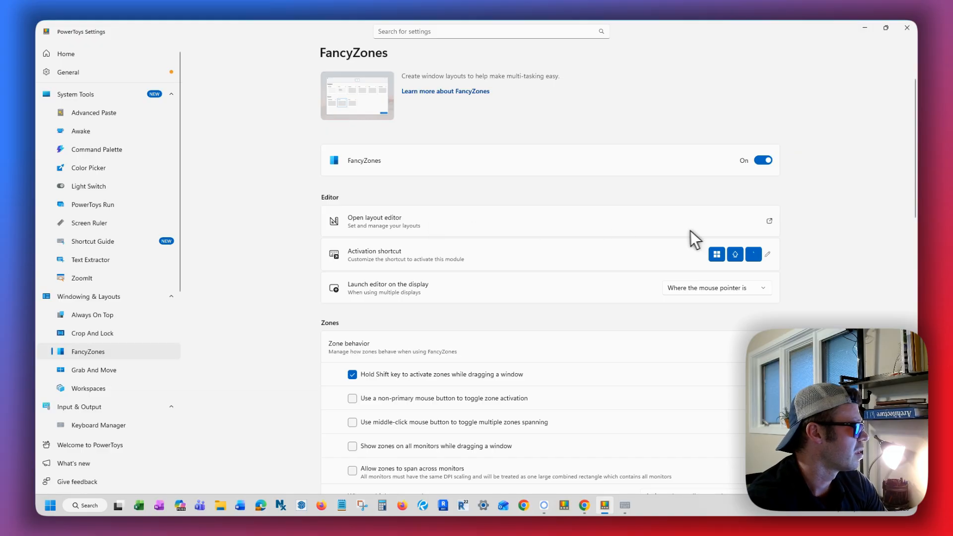
key(super+shift+grave)
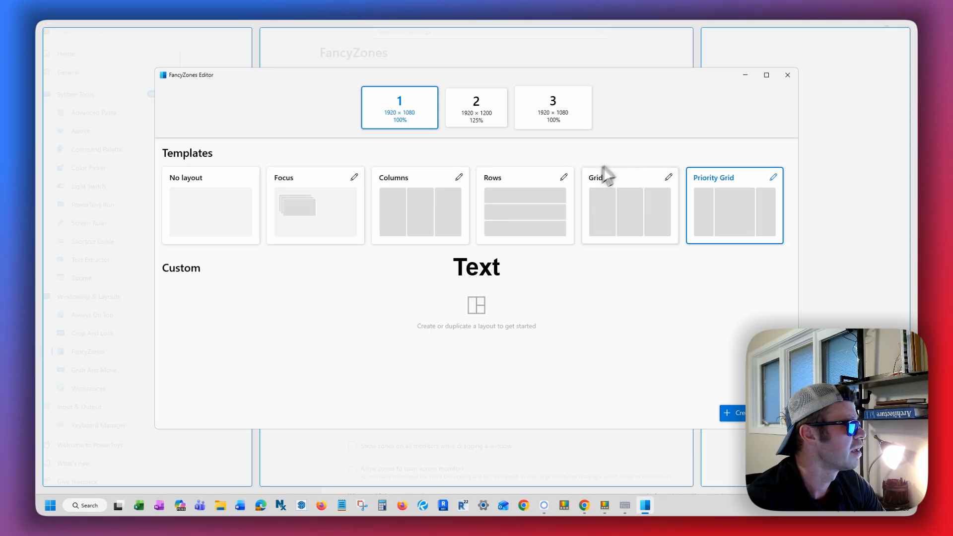
click(784, 82)
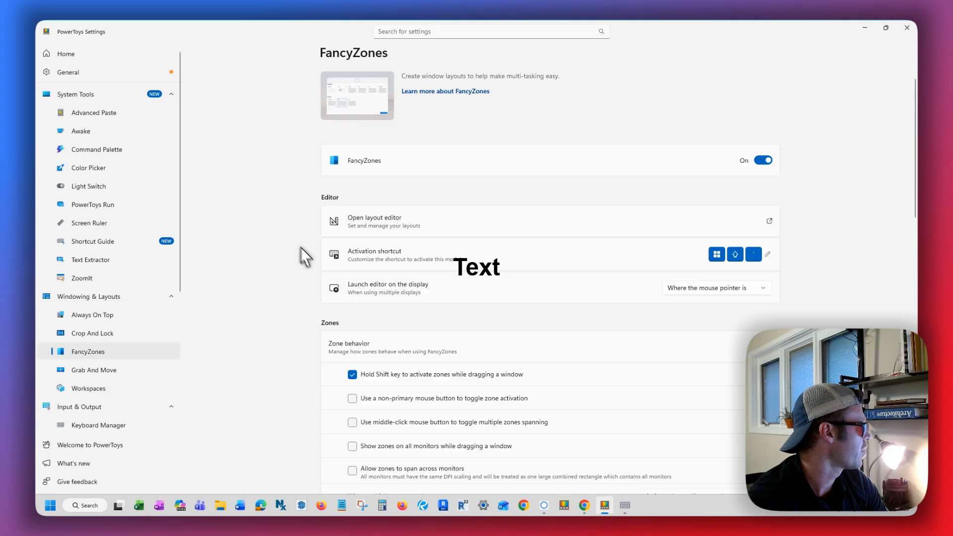
- Return to Home and look over the full shortcuts and utilities lists
click(66, 55)
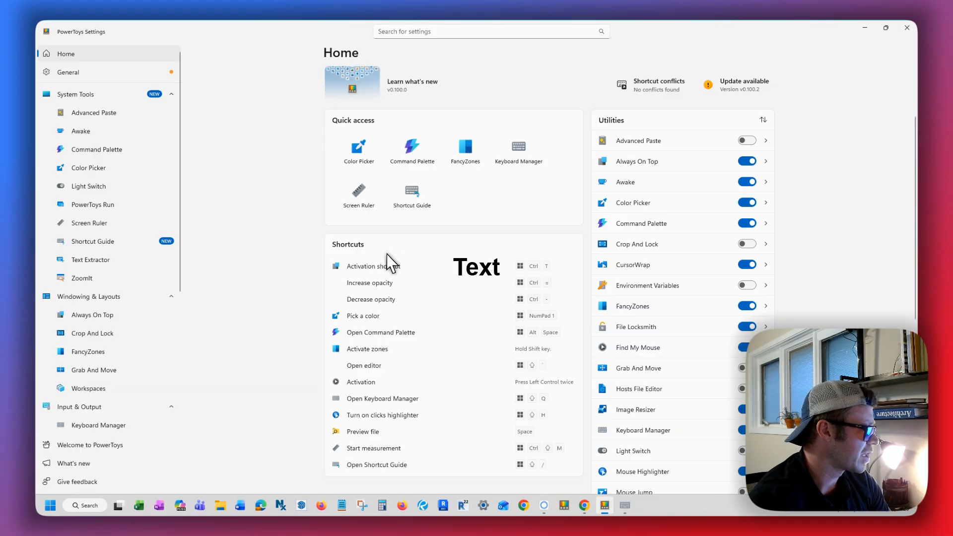
scroll(480, 273, down, 6)
scroll(479, 267, up, 8)
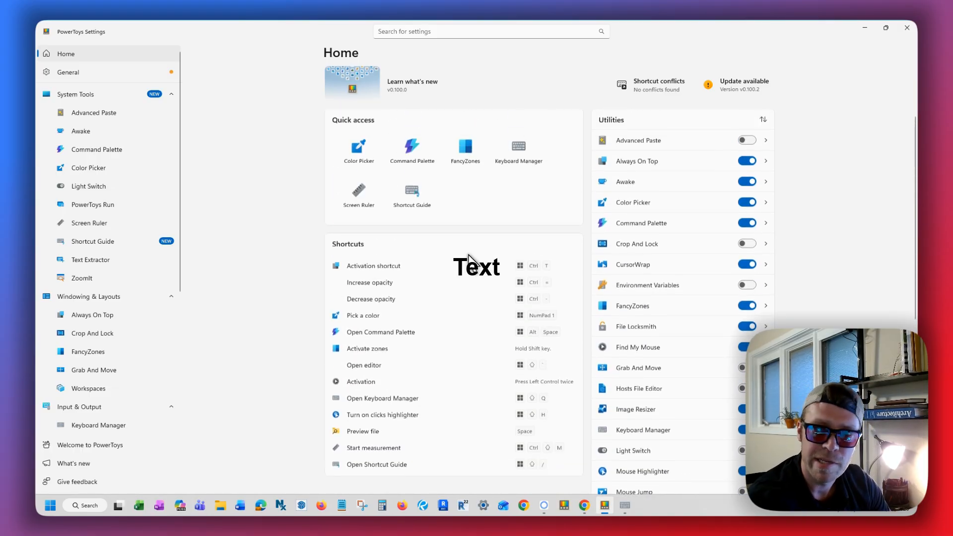